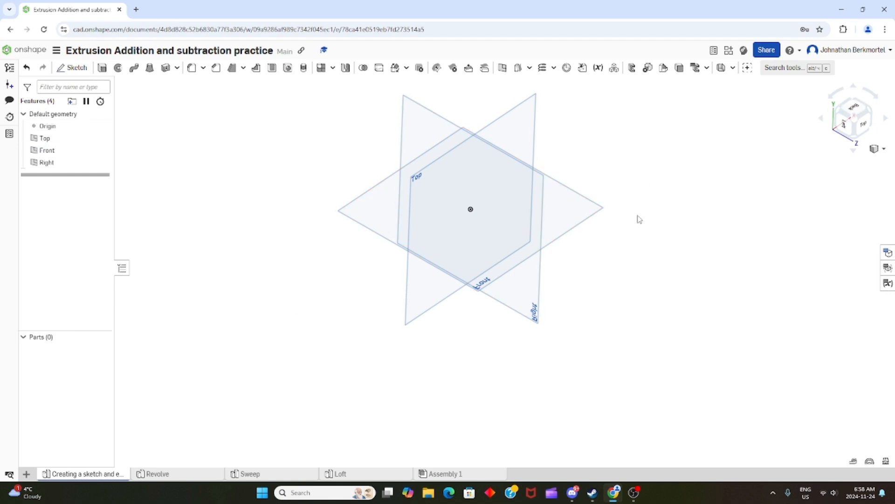
Examine the default planes and origin from the bottom, top and angled views.
right_drag(618, 278, 650, 244)
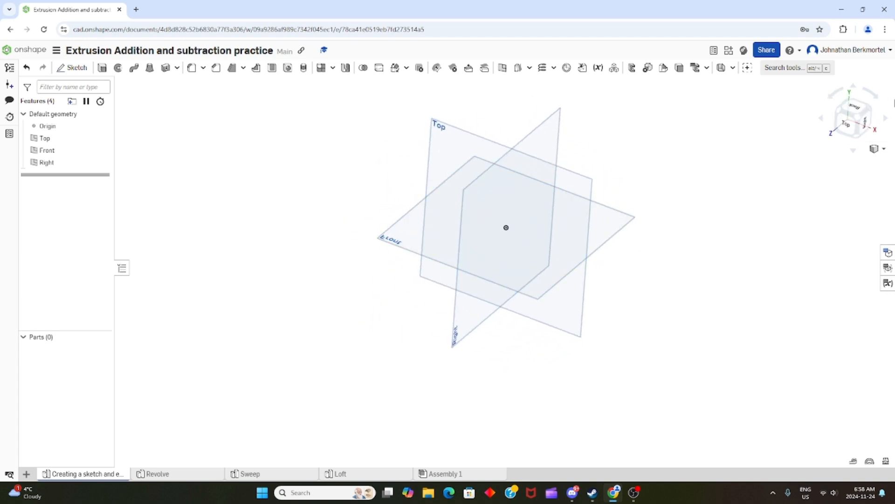
click(867, 116)
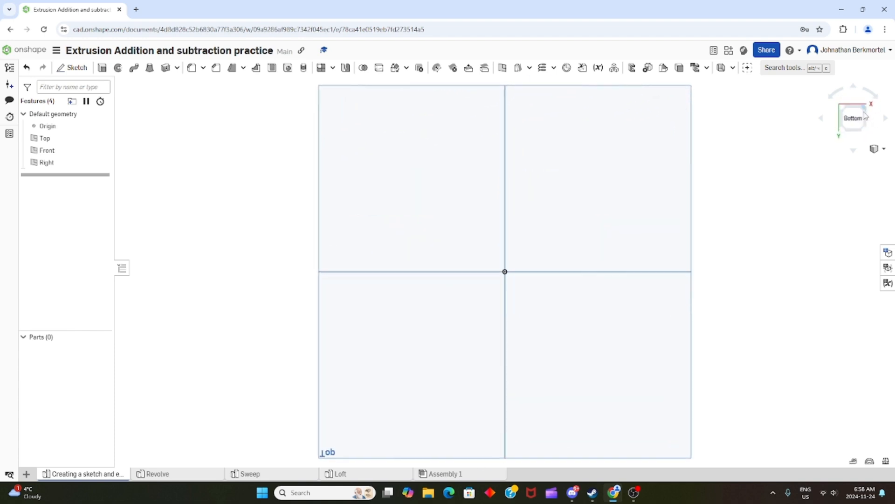
click(854, 121)
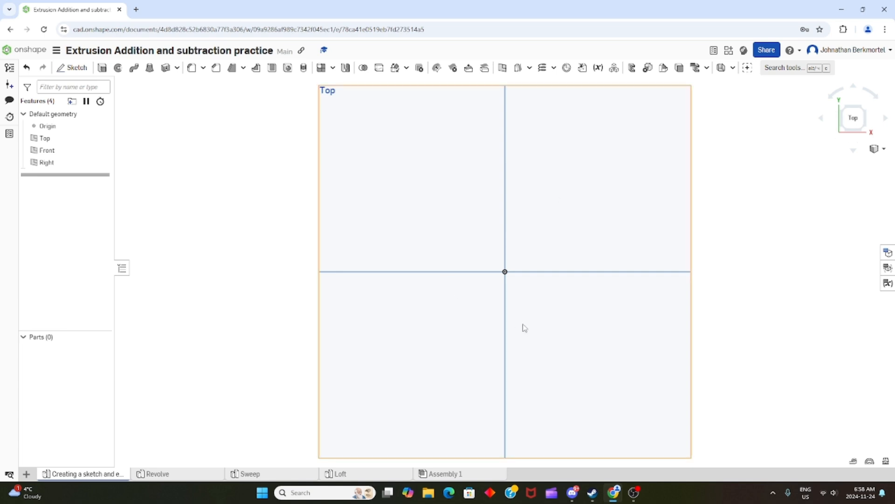
scroll(549, 310, up, 4)
scroll(547, 305, down, 10)
right_drag(547, 306, 586, 284)
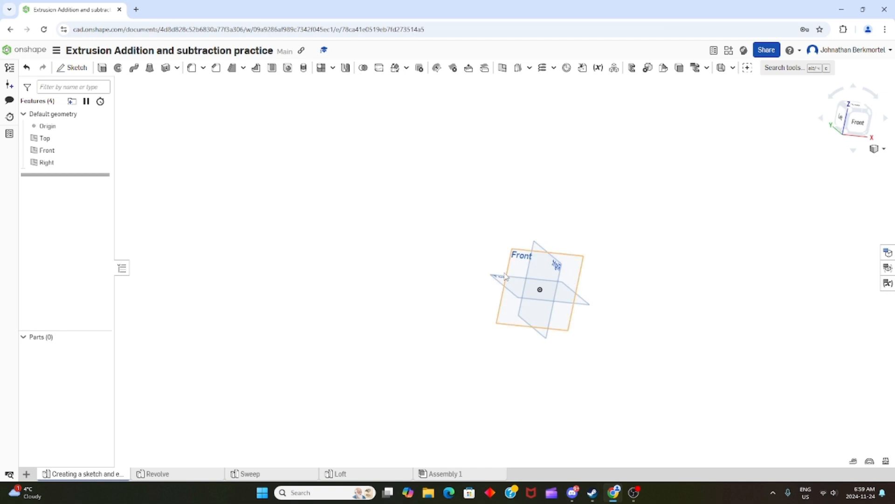
right_drag(505, 274, 482, 329)
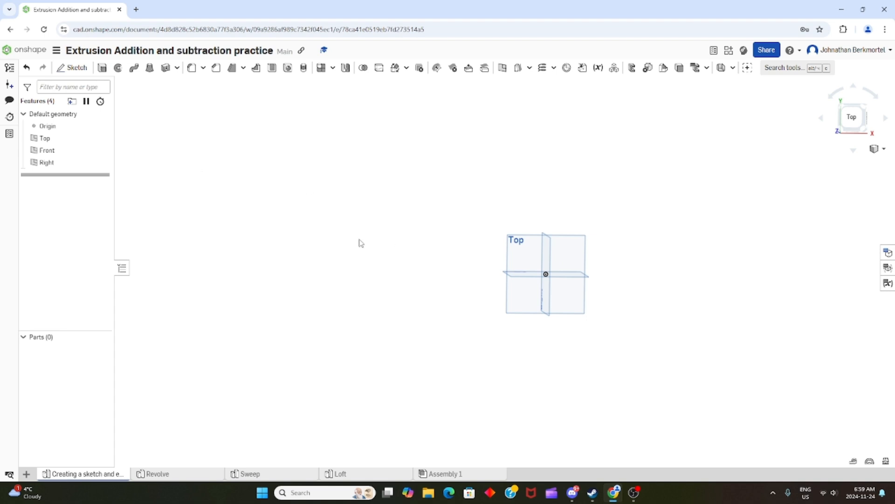
scroll(541, 257, up, 3)
click(503, 260)
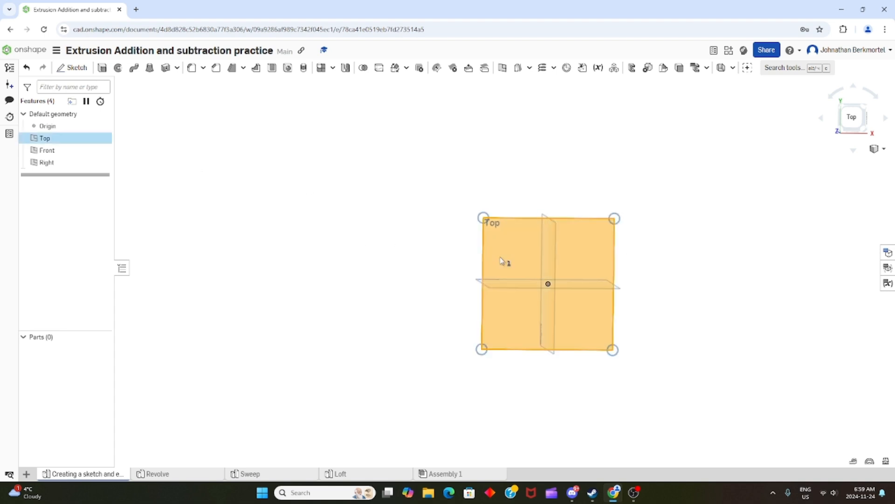
right_click(502, 260)
click(371, 226)
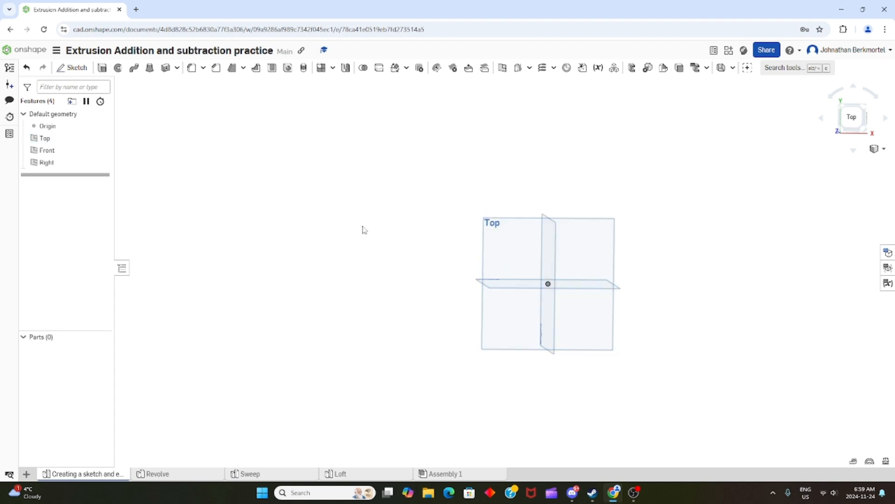
click(363, 230)
click(508, 251)
right_click(507, 243)
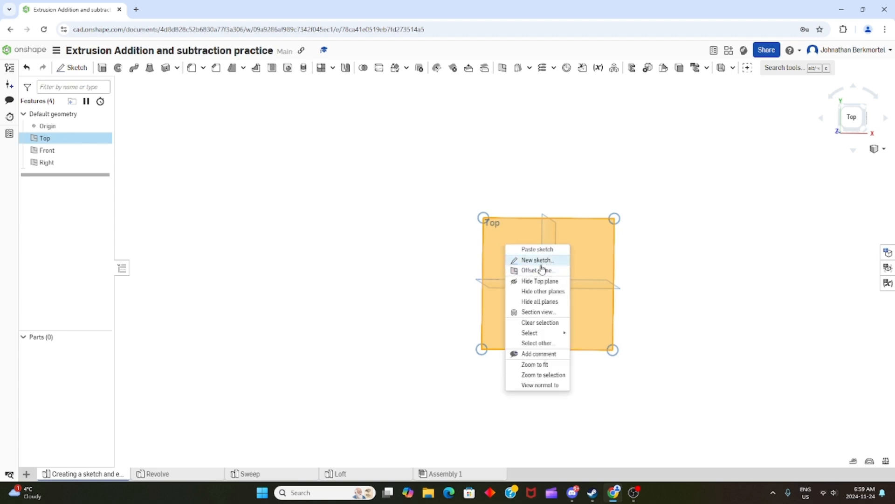
click(430, 237)
click(433, 236)
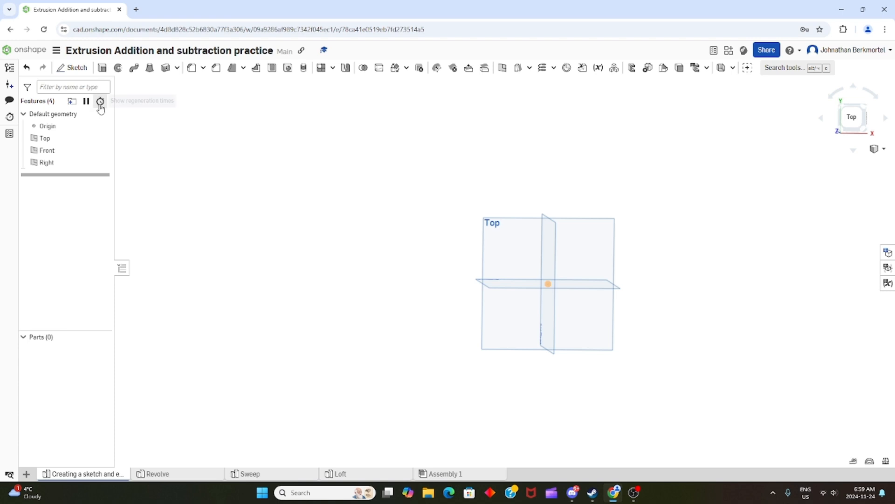
Start a new sketch on the Top plane and browse the line and rectangle tool variants.
click(75, 69)
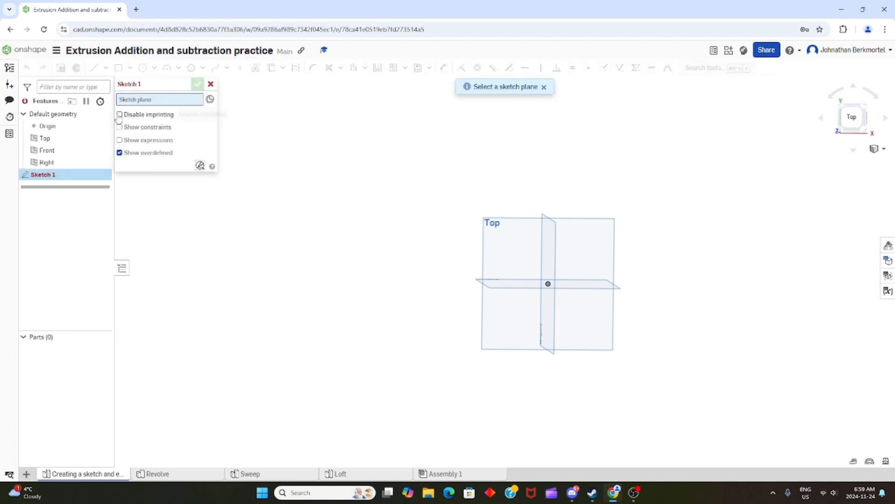
click(517, 256)
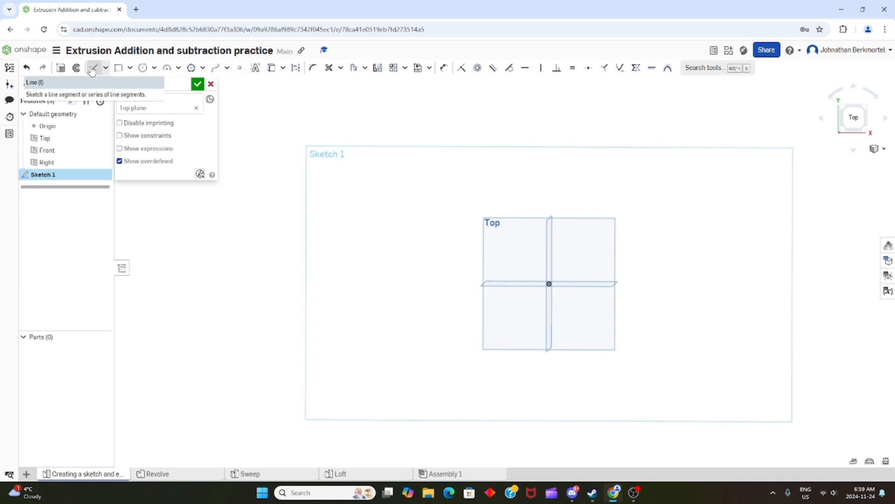
click(107, 69)
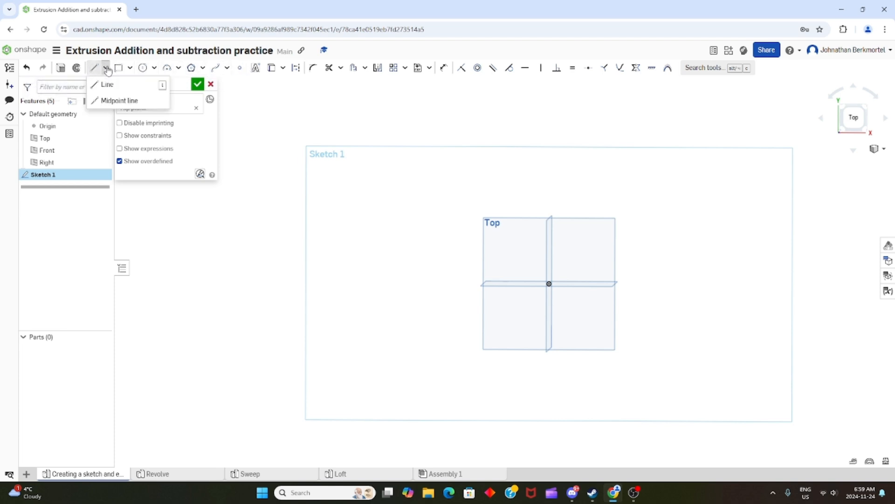
click(130, 69)
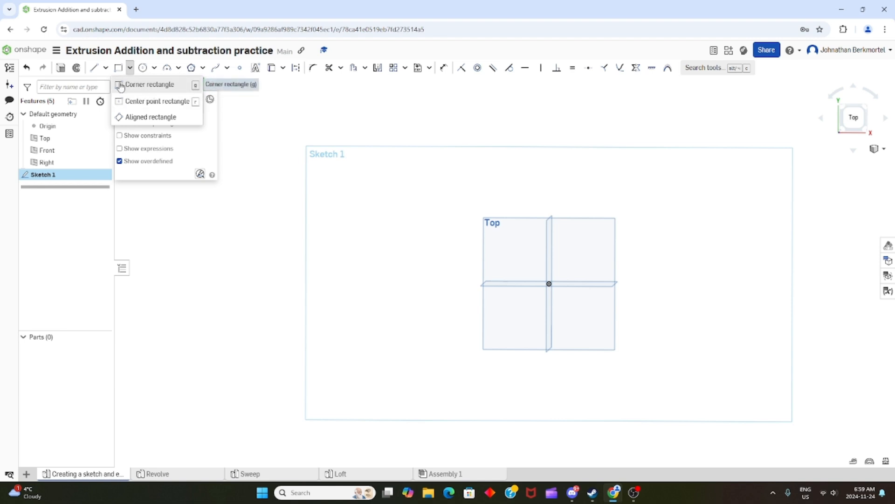
click(131, 72)
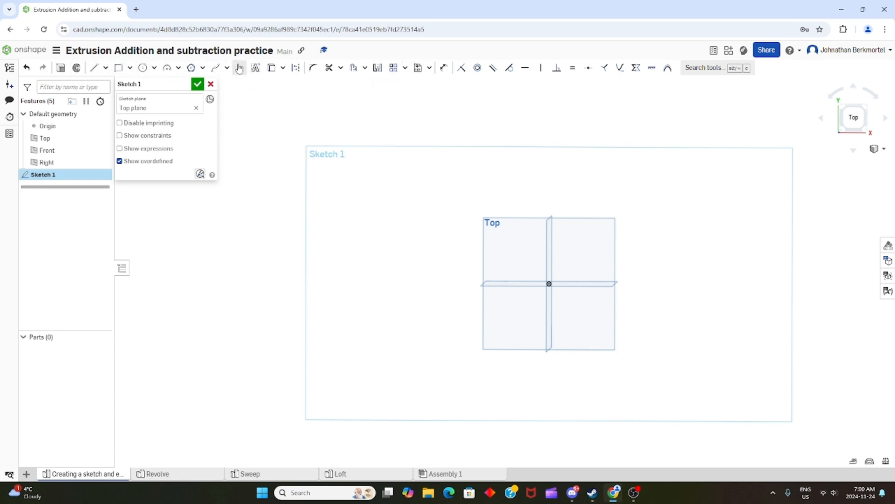
Sketch a corner rectangle about 4.14 in wide and 4.17 in high, starting at the origin and extending up and right.
click(120, 69)
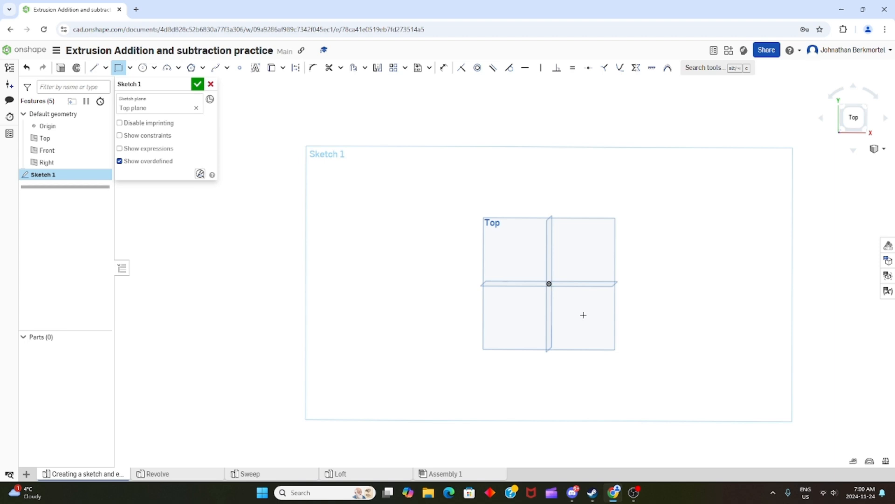
scroll(611, 294, up, 3)
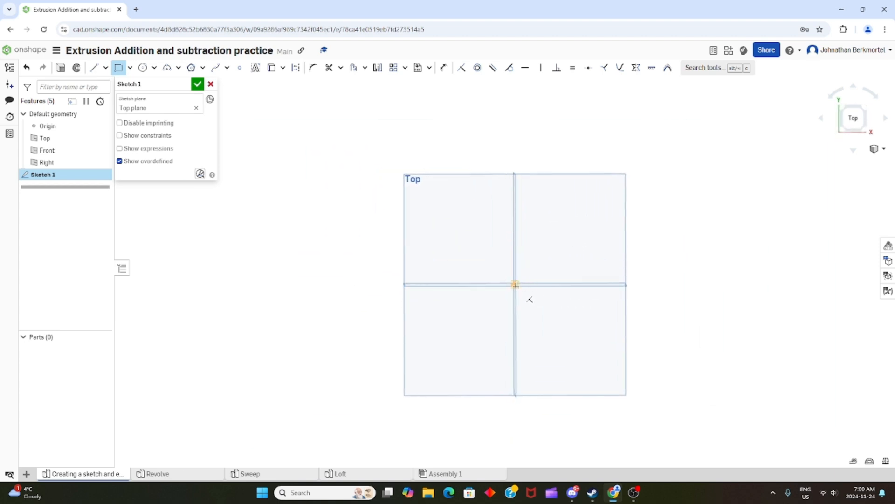
click(515, 284)
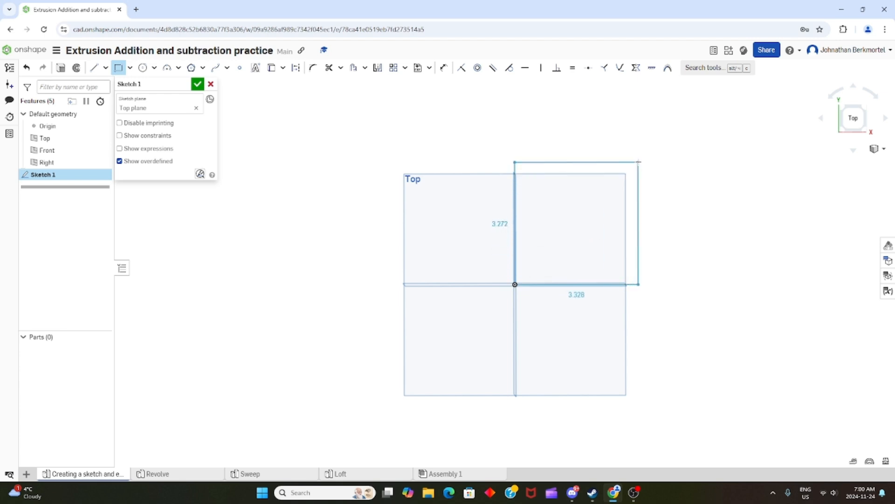
click(668, 131)
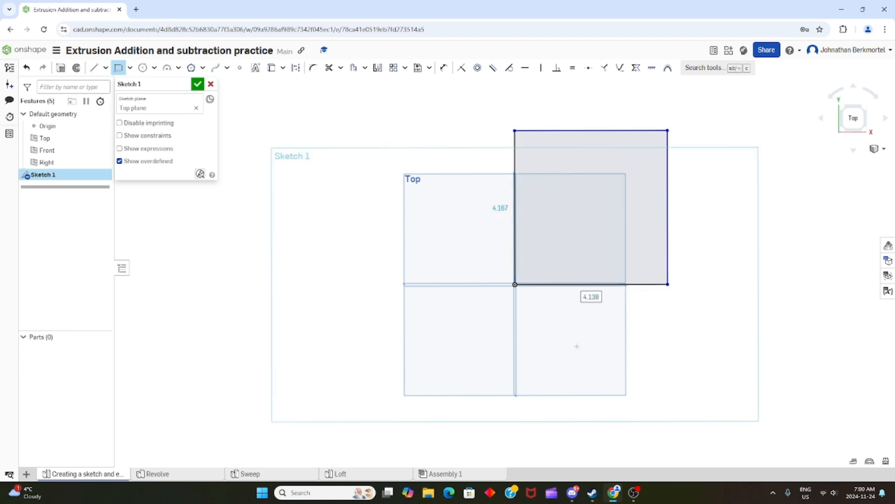
right_drag(578, 346, 584, 298)
key(n)
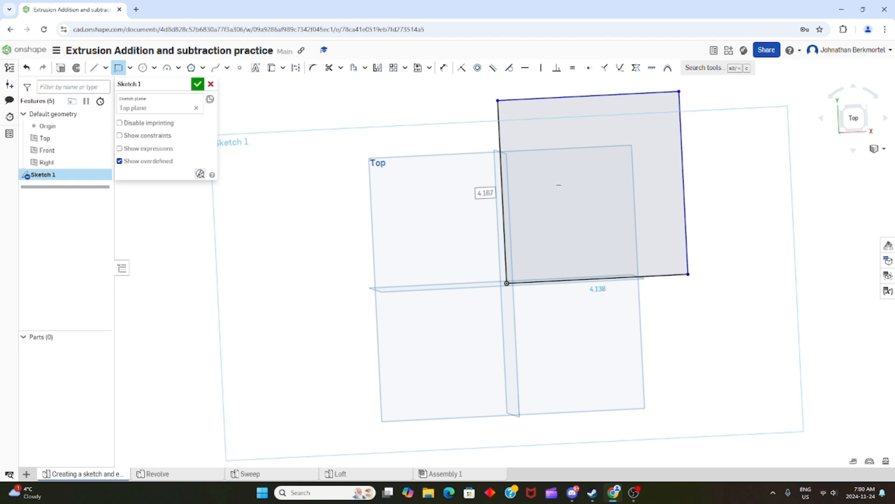
scroll(562, 176, up, 3)
scroll(561, 176, down, 5)
mouse_move(639, 189)
right_down()
mouse_move(642, 140)
mouse_move(645, 172)
mouse_move(629, 178)
right_up()
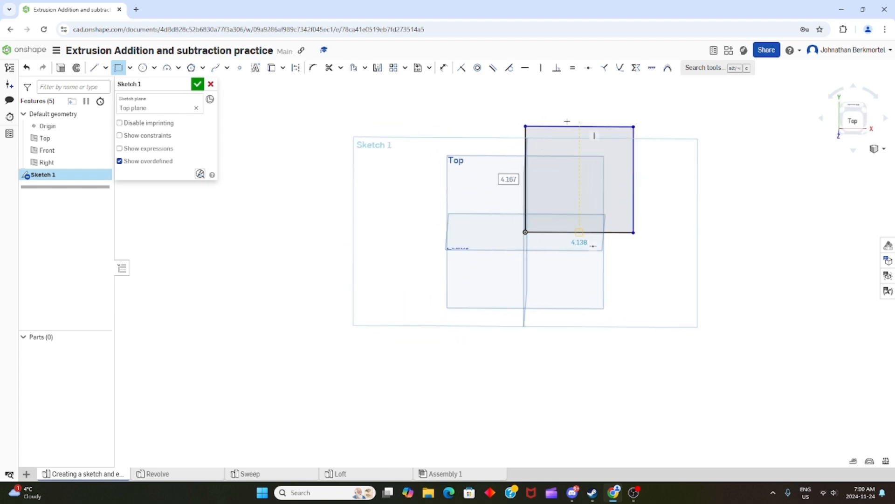
right_drag(565, 233, 567, 246)
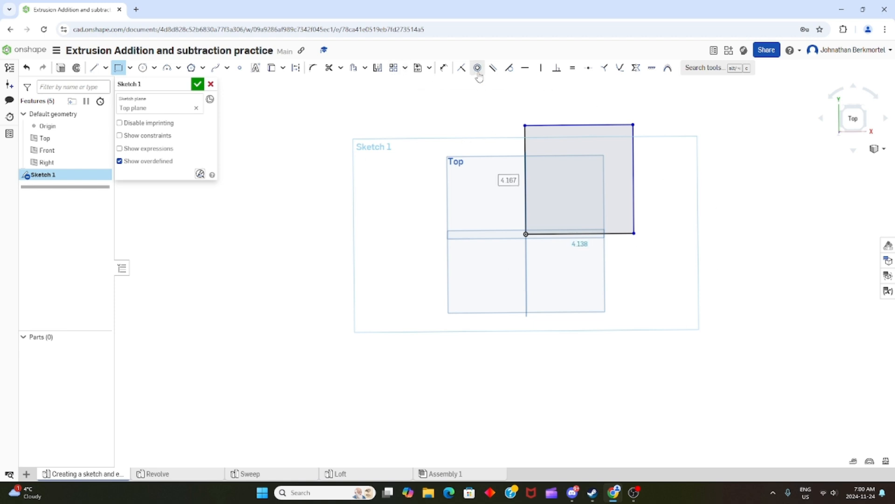
Dimension the rectangle's left and bottom sides to 4 in each.
click(444, 68)
click(527, 172)
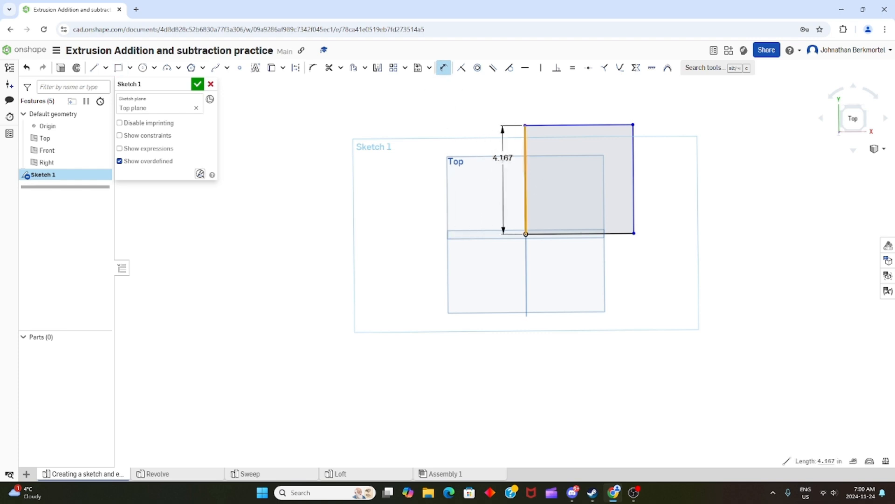
click(492, 182)
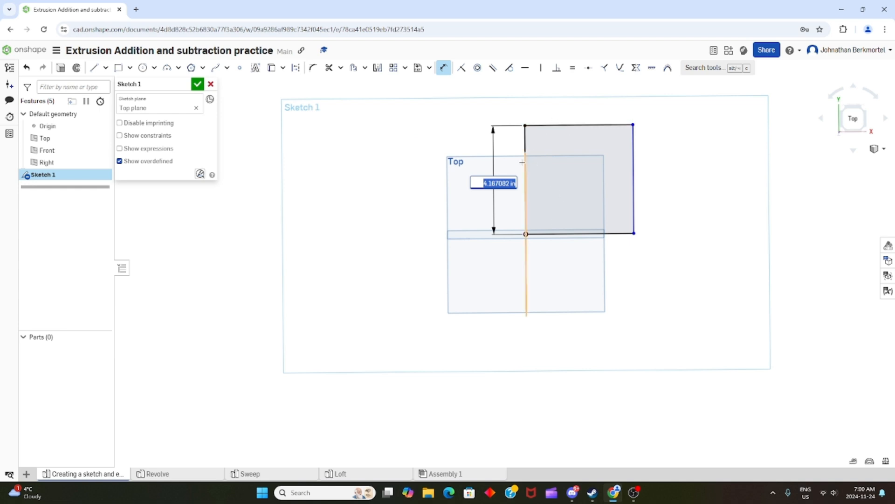
text(4)
key(Return)
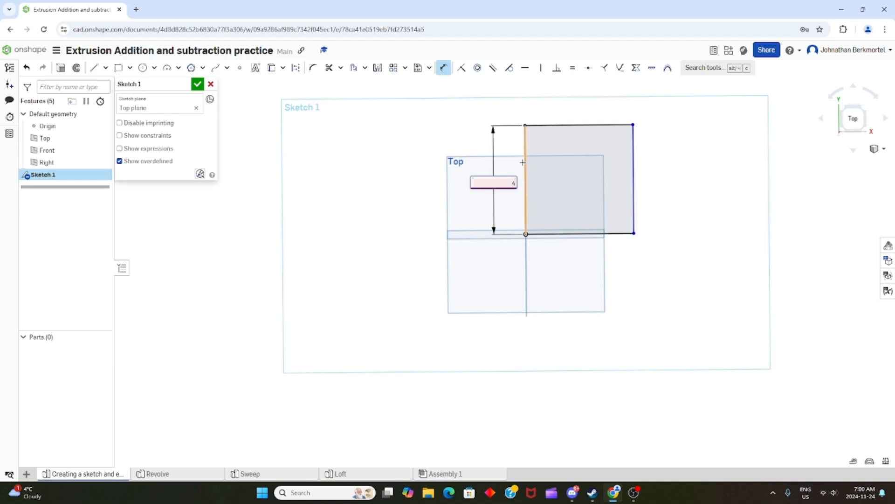
key(Return)
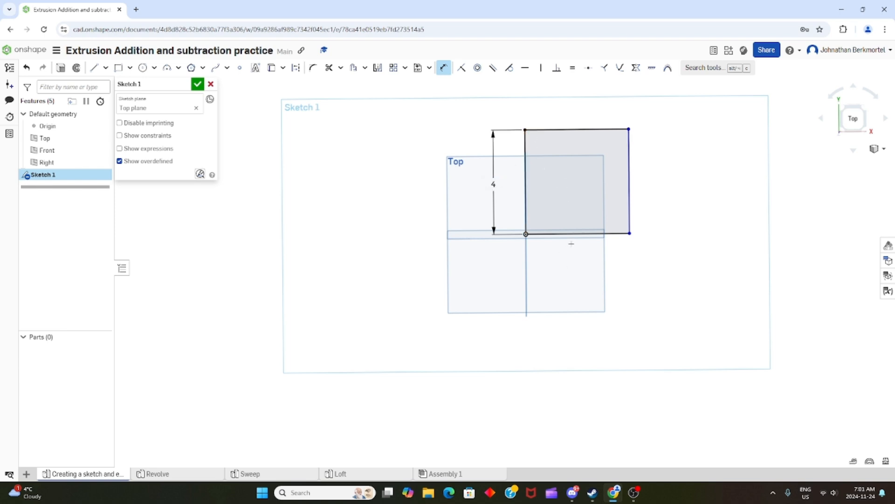
click(578, 235)
click(580, 274)
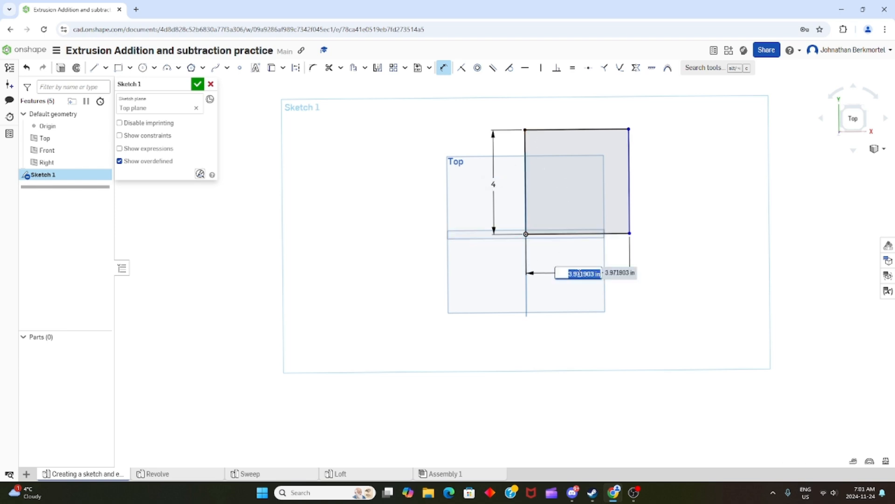
text(4)
key(Return)
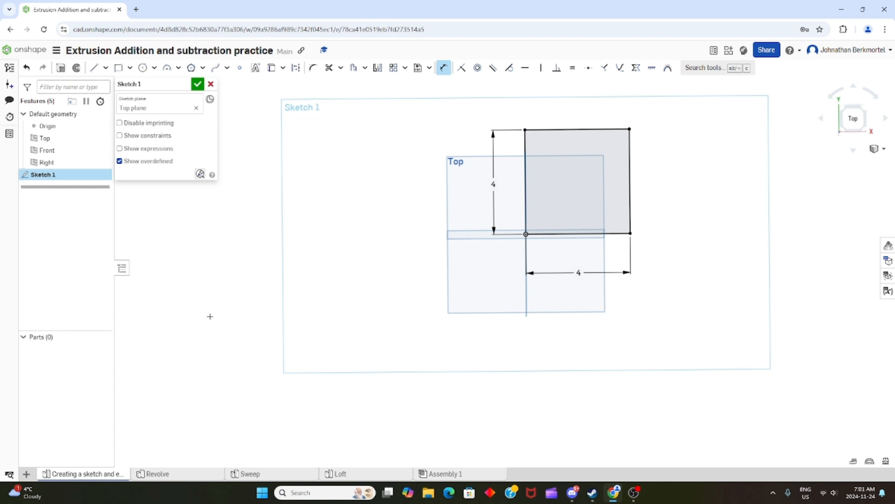
Extrude the square sketch region as a new solid with a blind depth of 1 in, also previewing the Surface and Thin types.
click(59, 68)
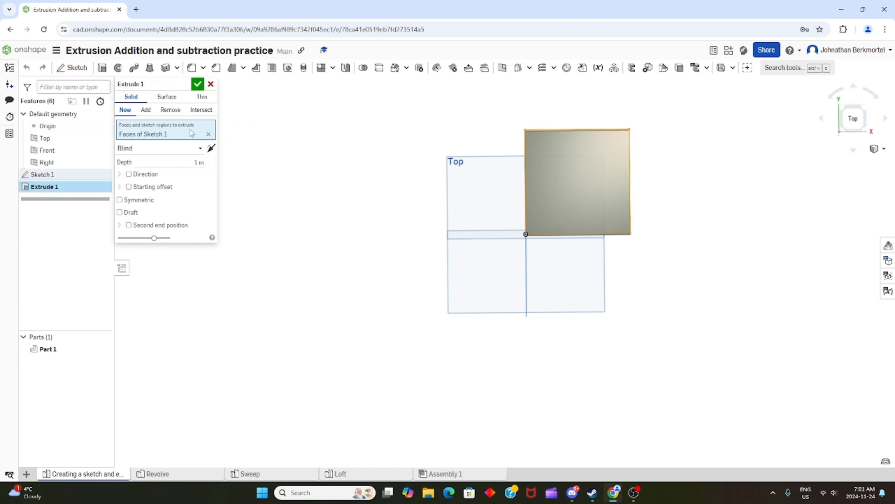
right_drag(605, 277, 615, 219)
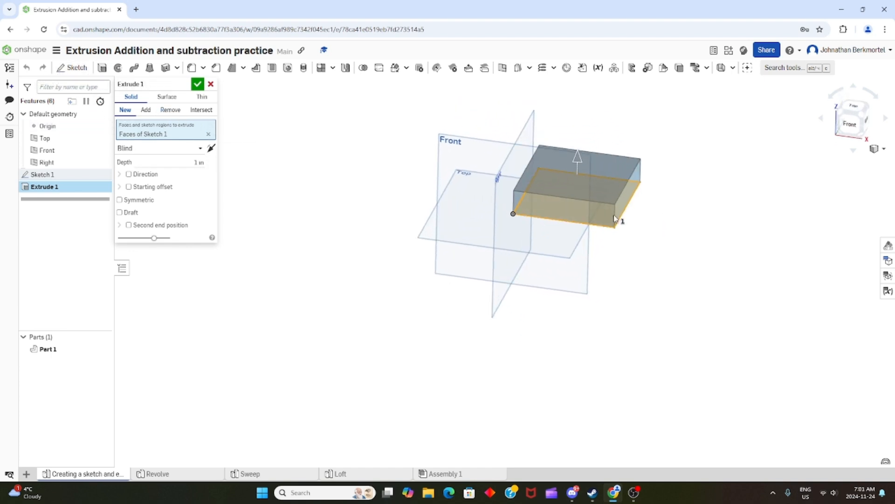
scroll(651, 181, up, 5)
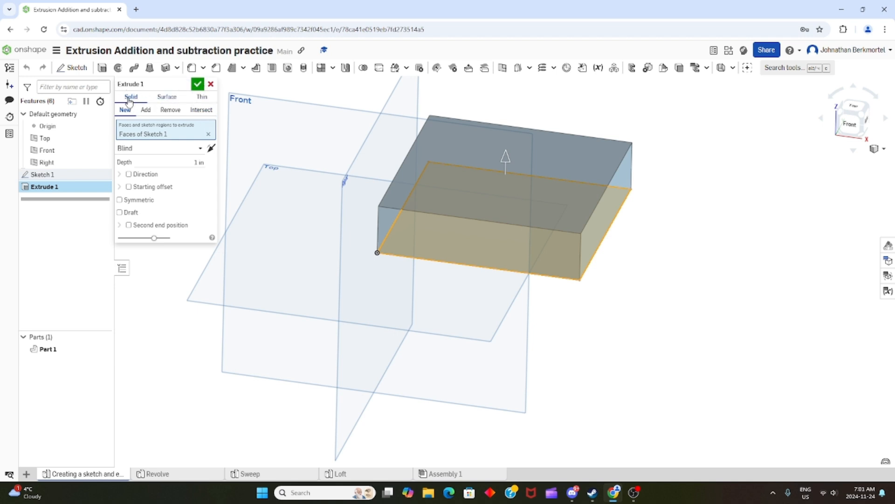
click(167, 97)
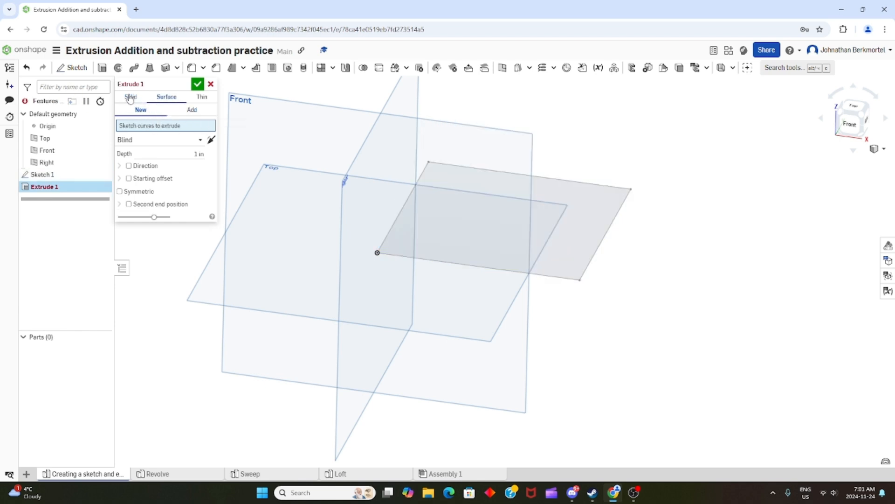
click(200, 100)
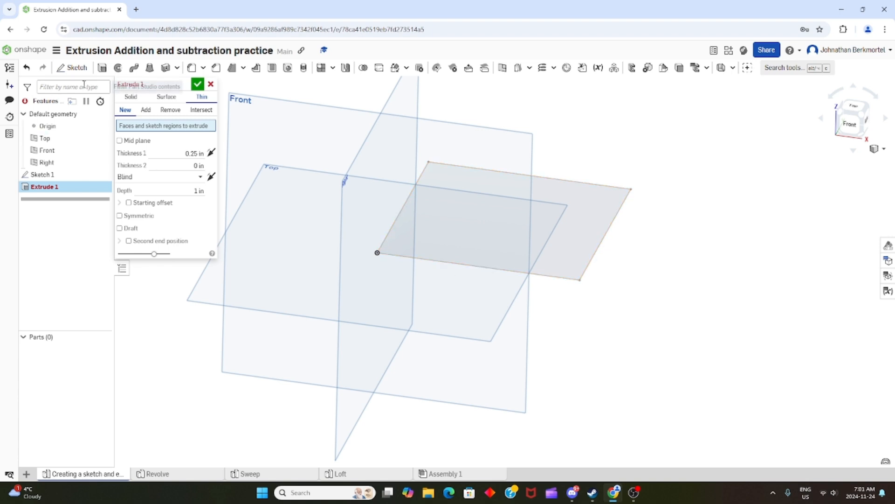
click(131, 100)
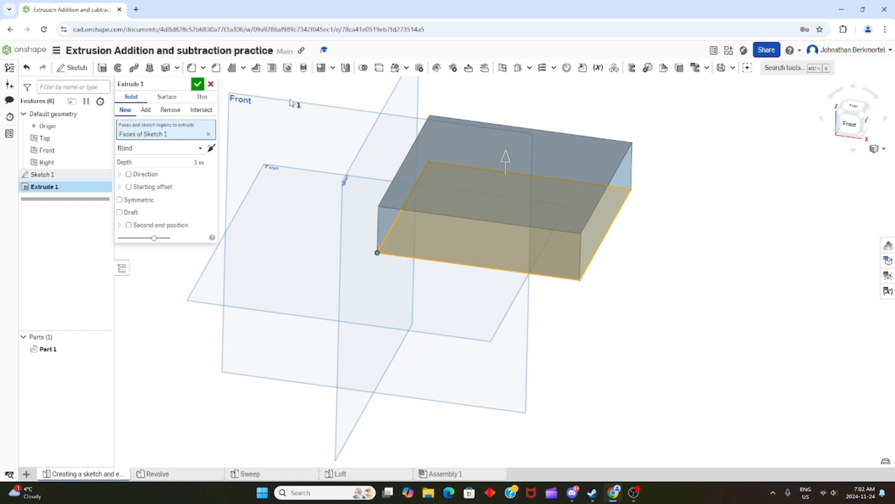
click(197, 84)
Start a sketch on the block's upper face and draw a small corner rectangle from its back-left corner.
click(468, 154)
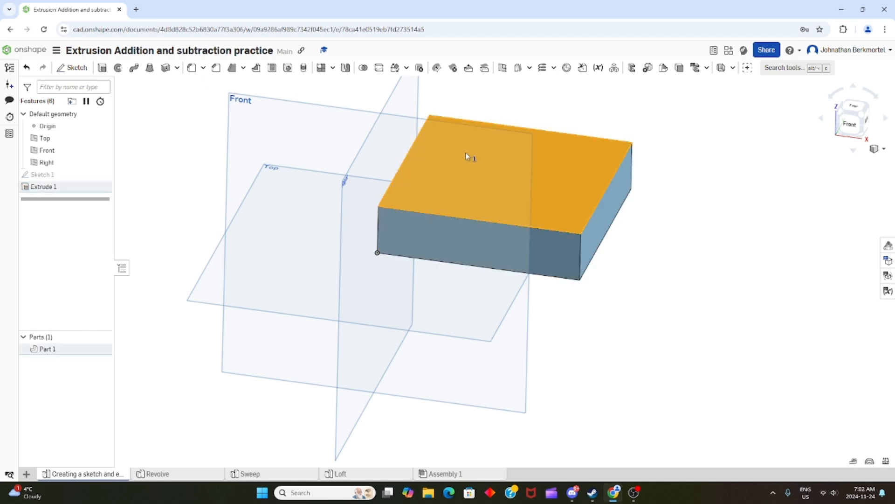
right_click(466, 153)
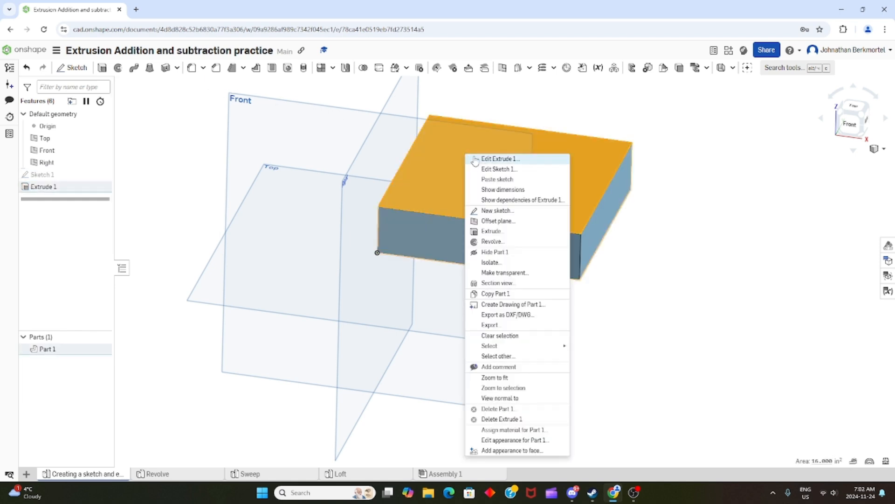
click(489, 211)
click(118, 68)
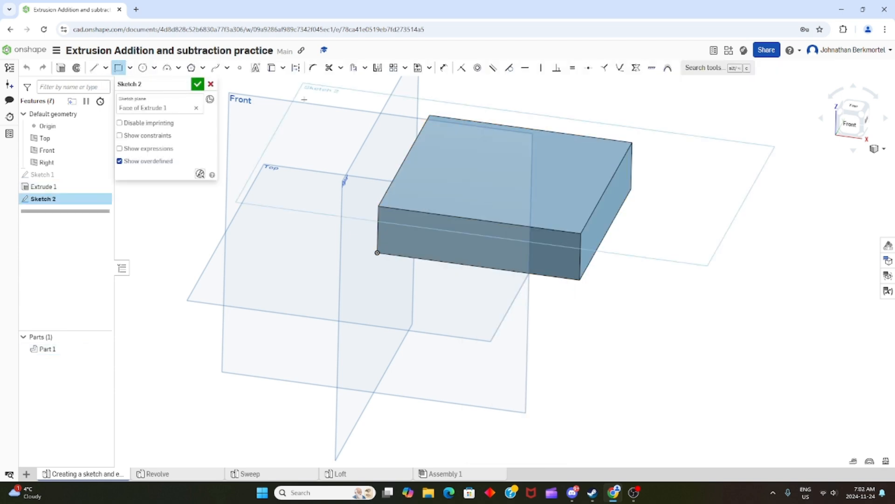
click(430, 115)
click(468, 148)
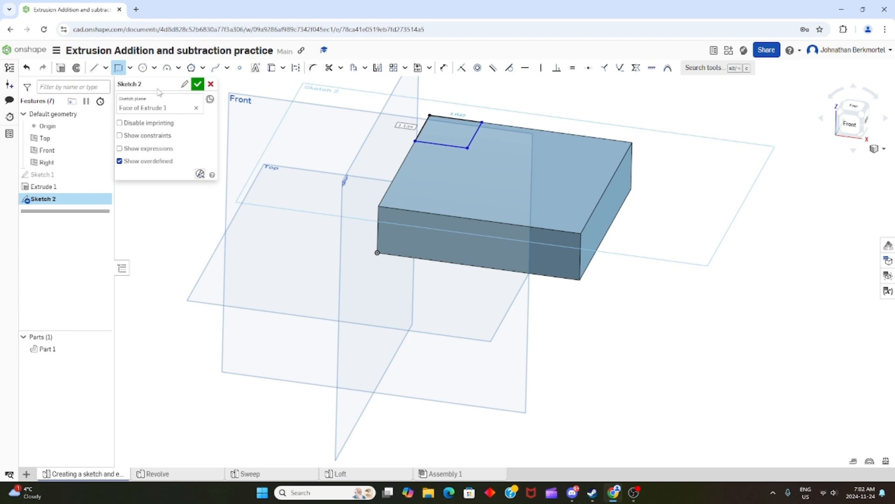
Extrude the small rectangle with a blind depth of 1 in as an Add operation merged with Part 1.
click(60, 69)
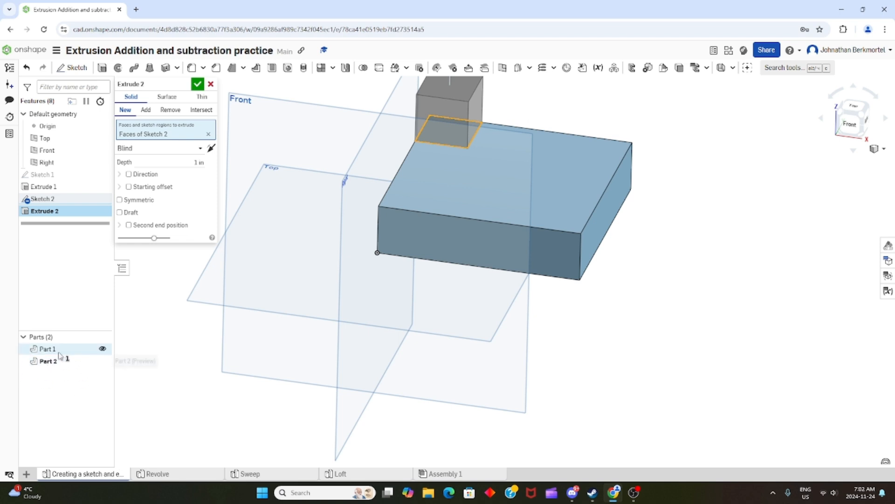
scroll(541, 224, up, 3)
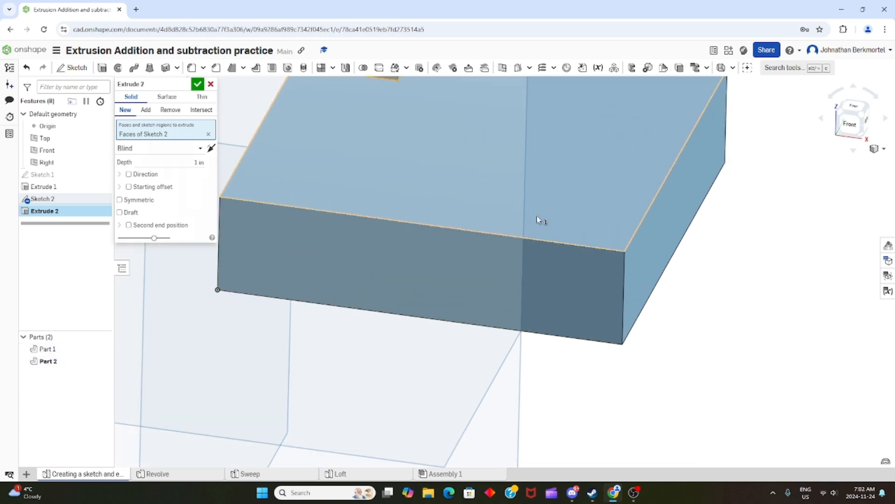
scroll(537, 216, down, 5)
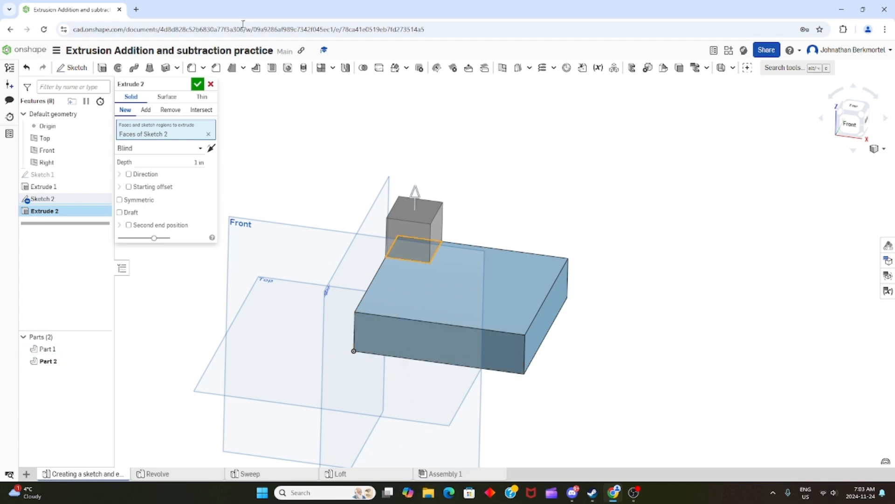
click(147, 112)
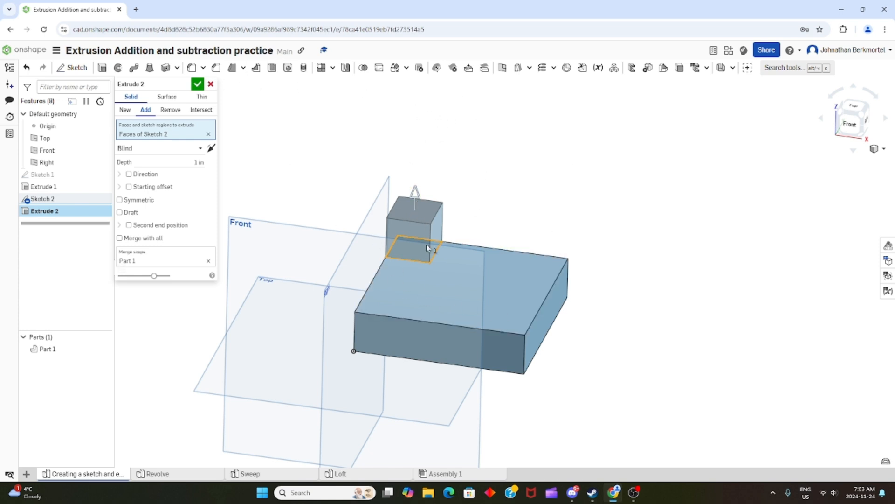
click(197, 86)
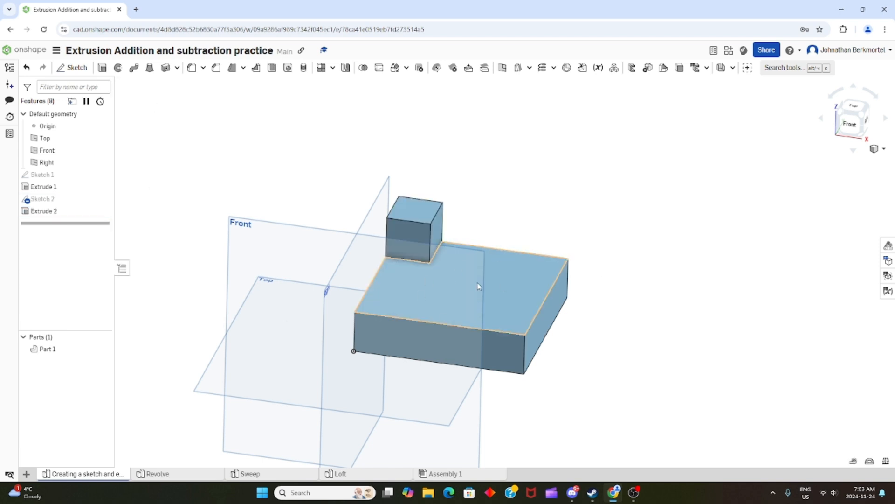
right_drag(479, 286, 517, 303)
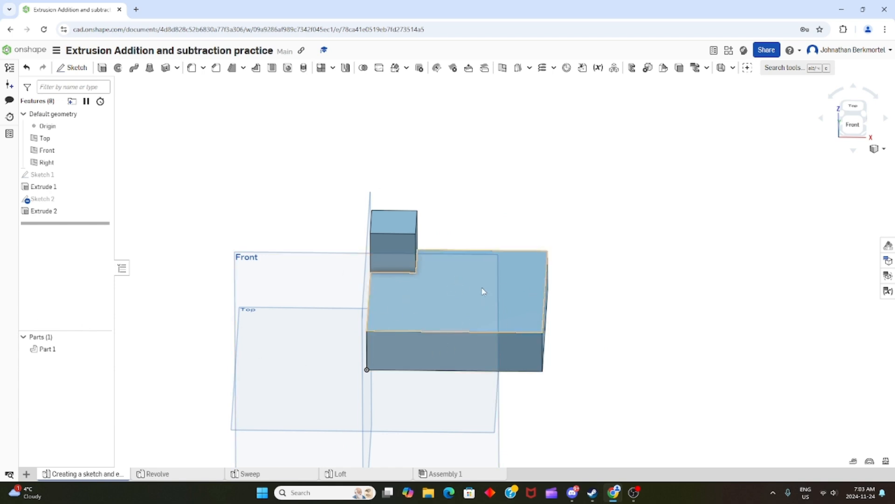
right_drag(480, 280, 394, 283)
click(455, 333)
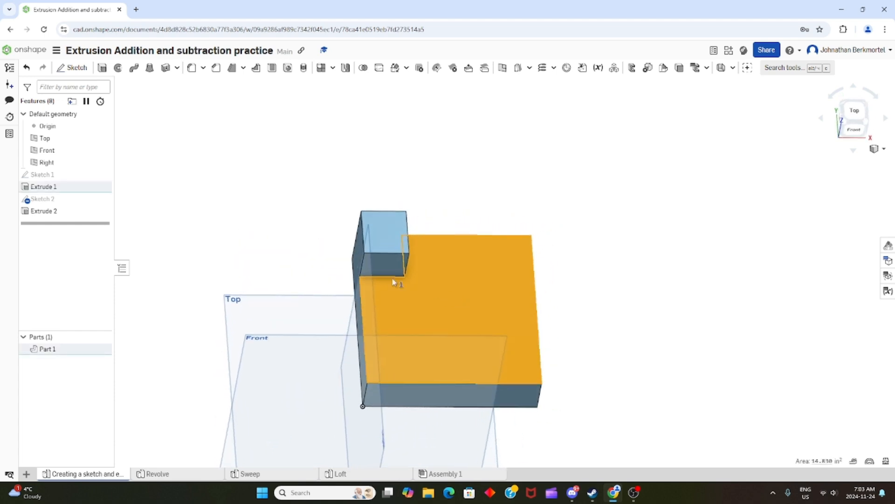
ctrl+click(53, 211)
right_click(55, 213)
click(210, 162)
click(60, 211)
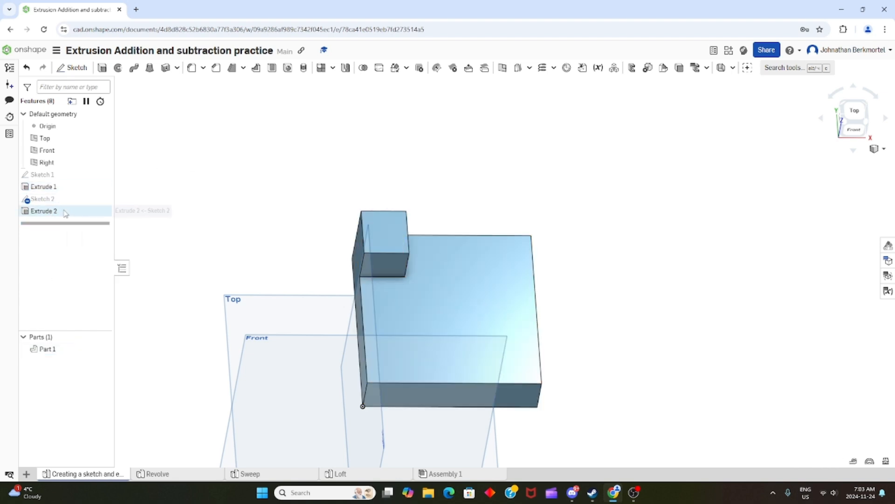
right_click(52, 216)
click(76, 234)
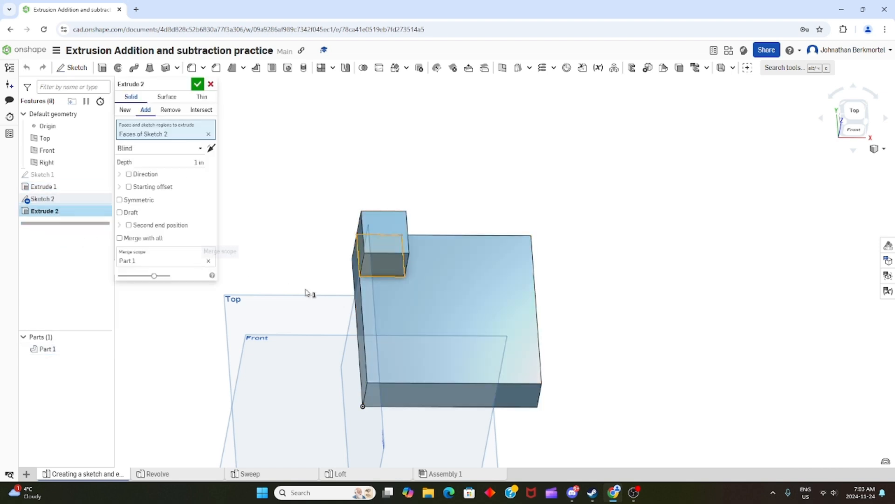
click(210, 84)
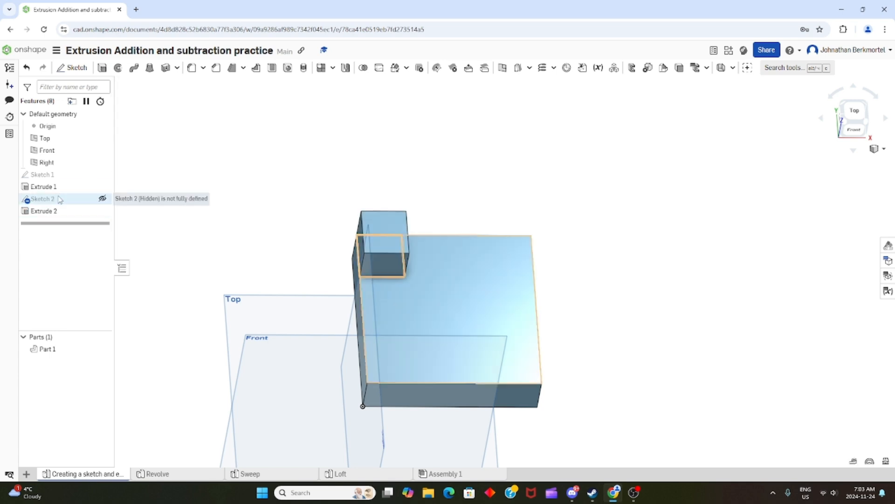
Edit Sketch 2 and delete its small corner rectangle.
click(51, 199)
right_click(52, 201)
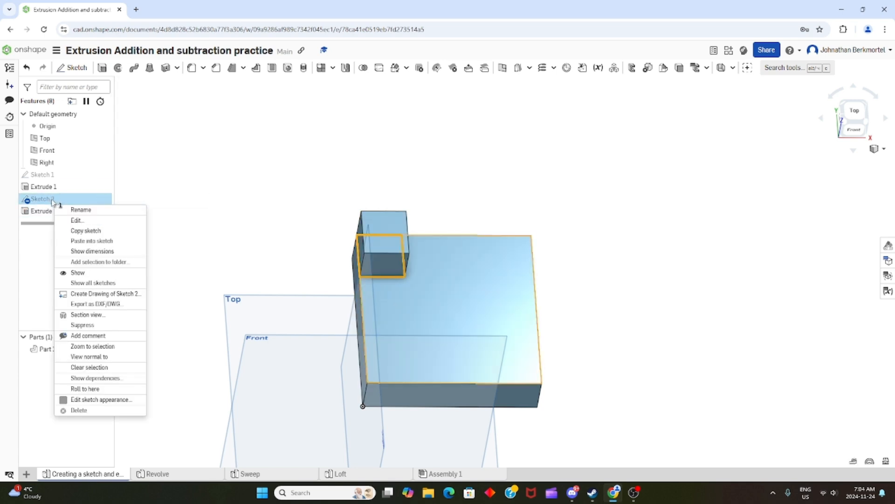
click(73, 229)
right_drag(469, 287, 470, 284)
drag(308, 194, 424, 293)
key(Delete)
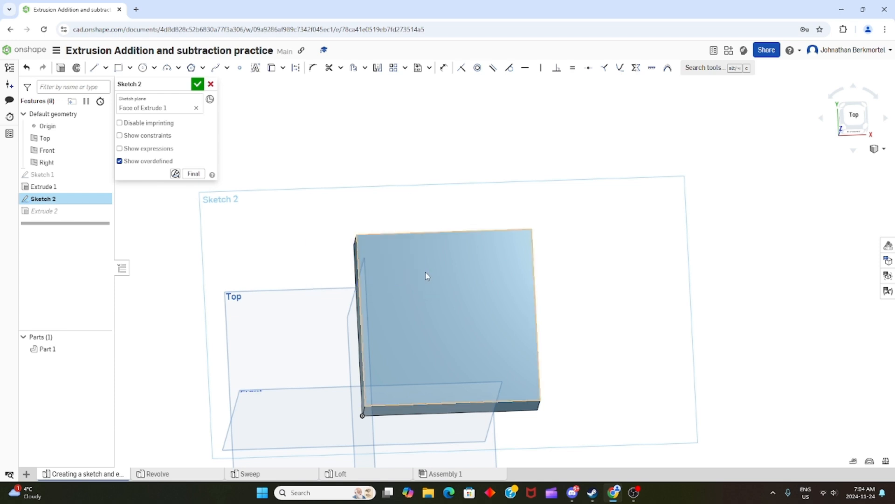
Trace the block's left, back and right edges with connected 4 in lines, starting at the front-left corner.
key(n)
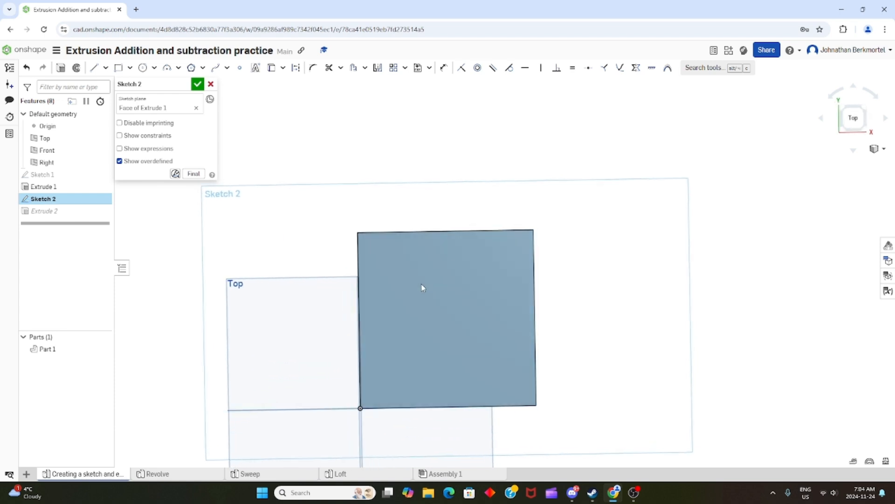
click(106, 68)
click(110, 84)
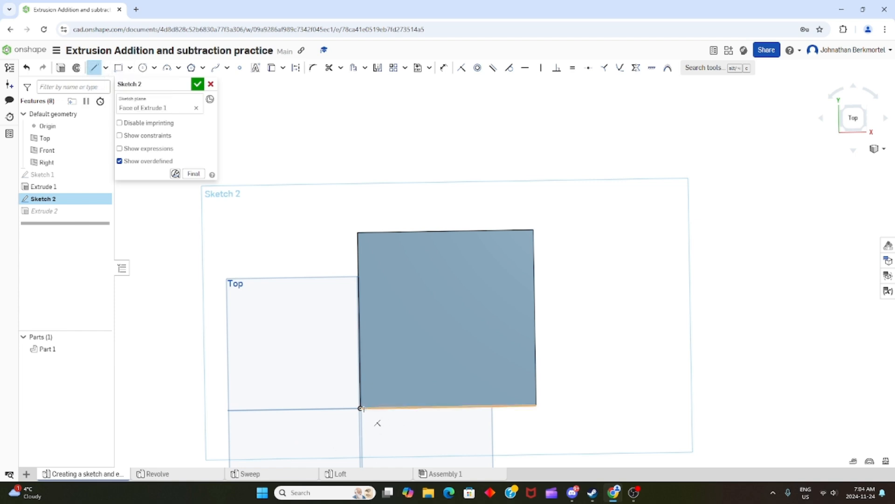
click(357, 232)
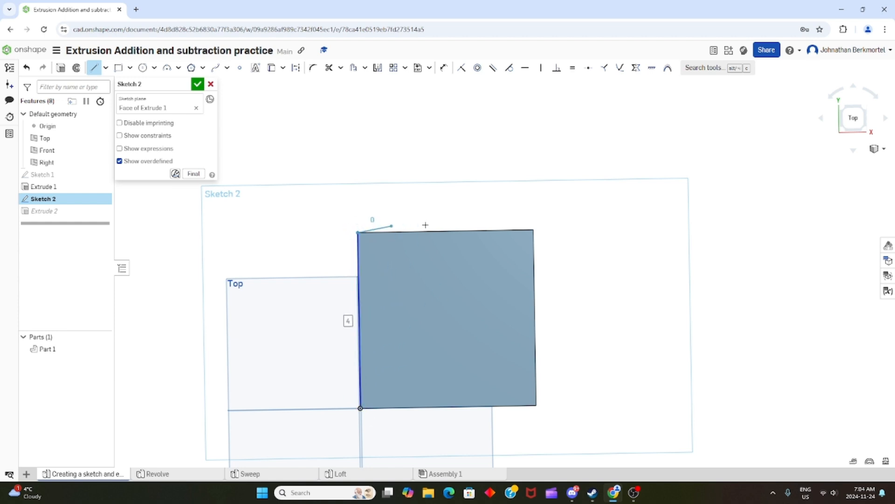
click(533, 230)
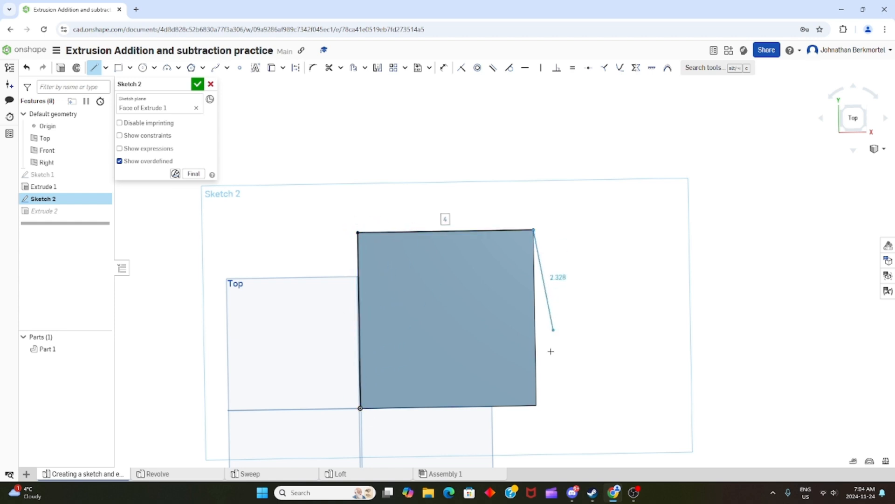
click(536, 405)
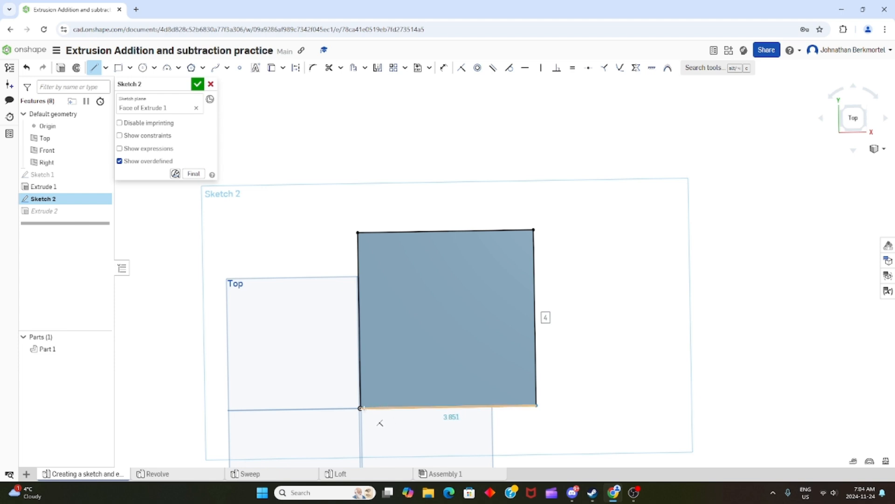
Close the outline along the front edge with a rectangular notch about 2.42 in wide and 1.88 in deep.
click(360, 408)
click(497, 405)
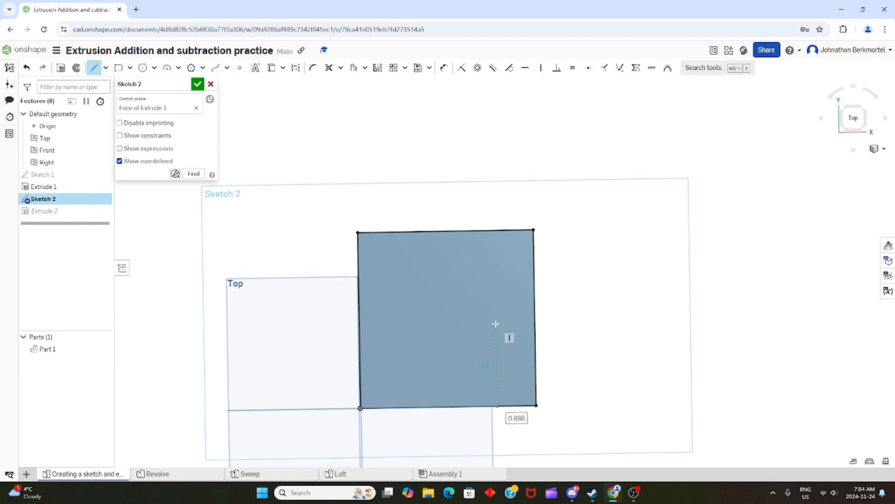
click(496, 323)
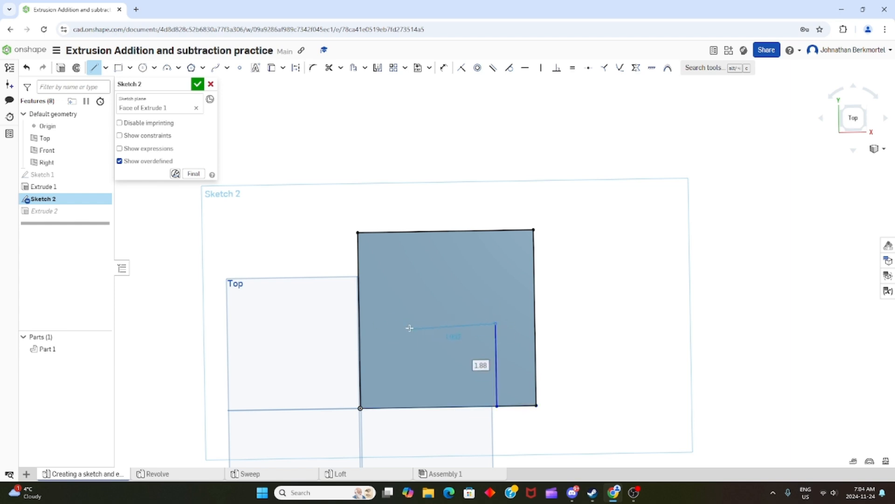
click(390, 324)
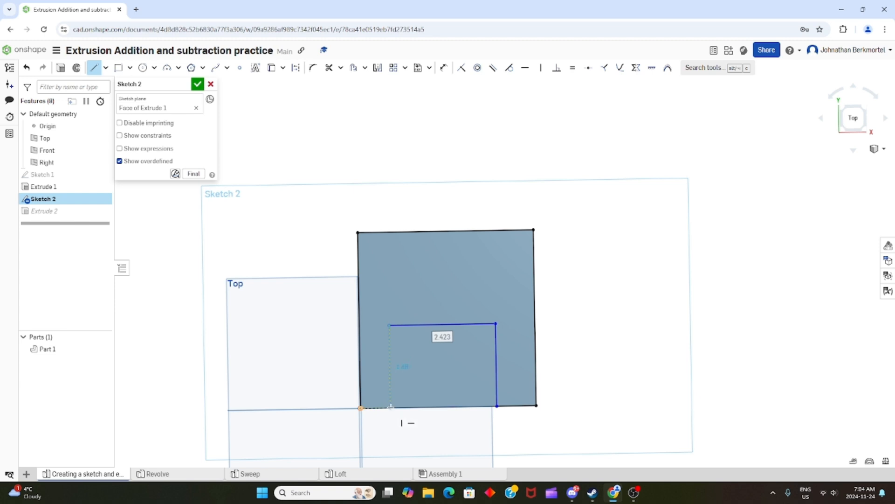
click(390, 407)
click(360, 408)
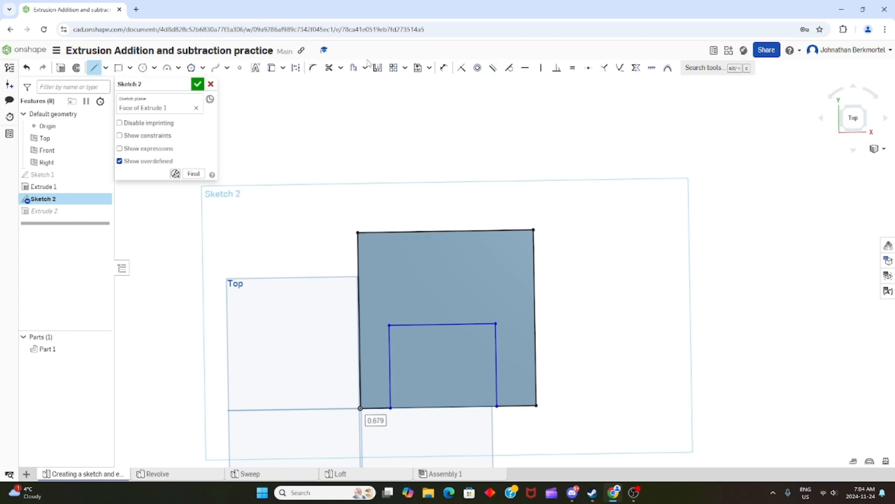
Dimension the notch's left side to 1 in from the outline's left edge.
click(443, 68)
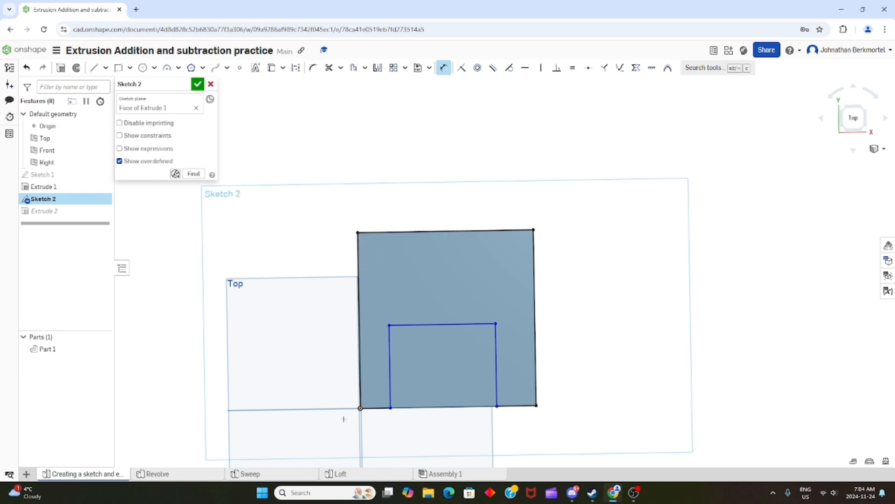
mouse_move(361, 226)
right_down()
mouse_move(465, 265)
mouse_move(394, 385)
right_up()
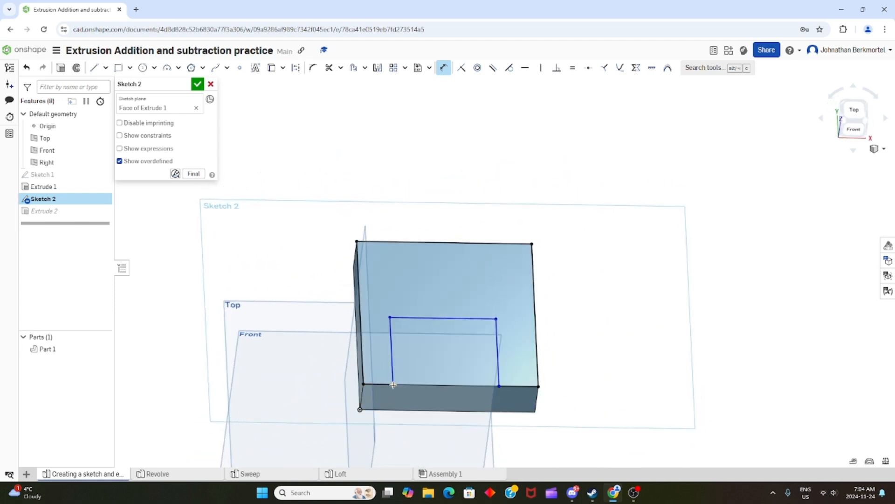
key(n)
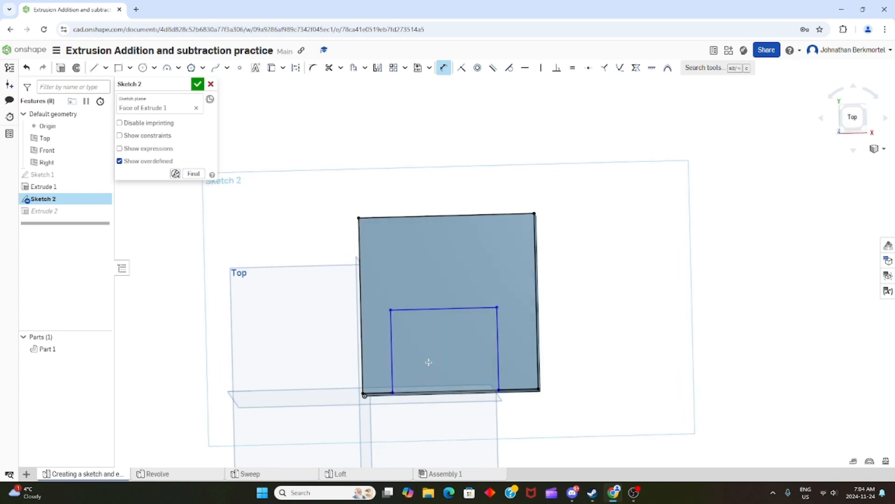
click(393, 371)
click(360, 308)
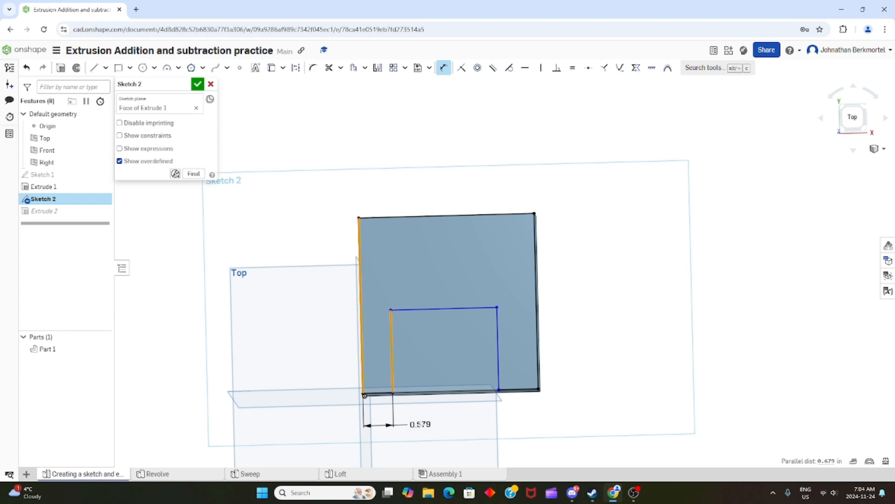
click(418, 424)
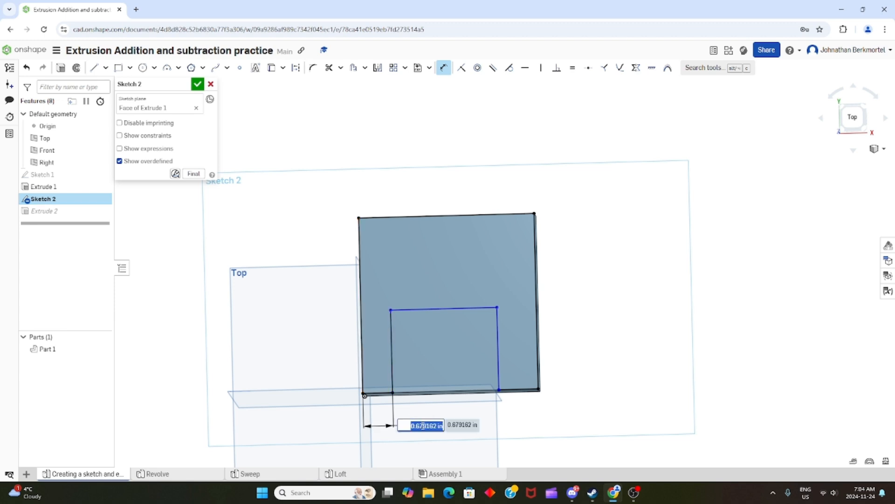
text(1)
key(Return)
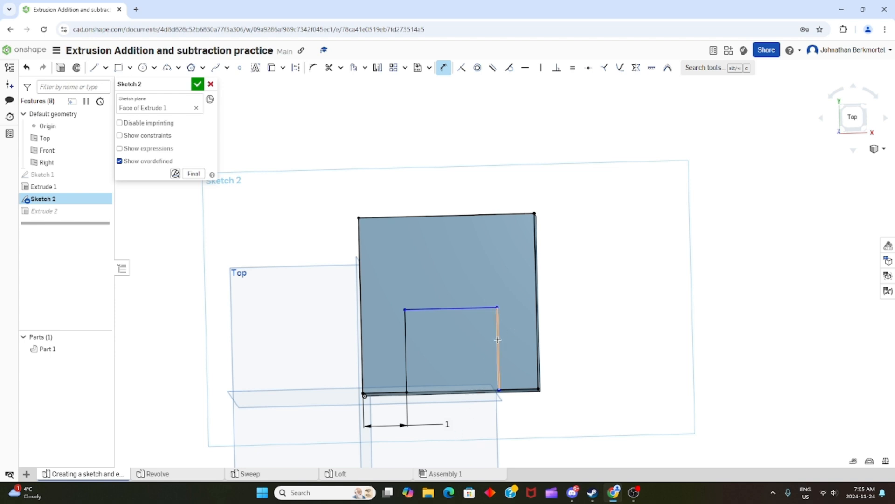
Dimension the front edge segment between the notch and the right corner to 1 in.
click(520, 391)
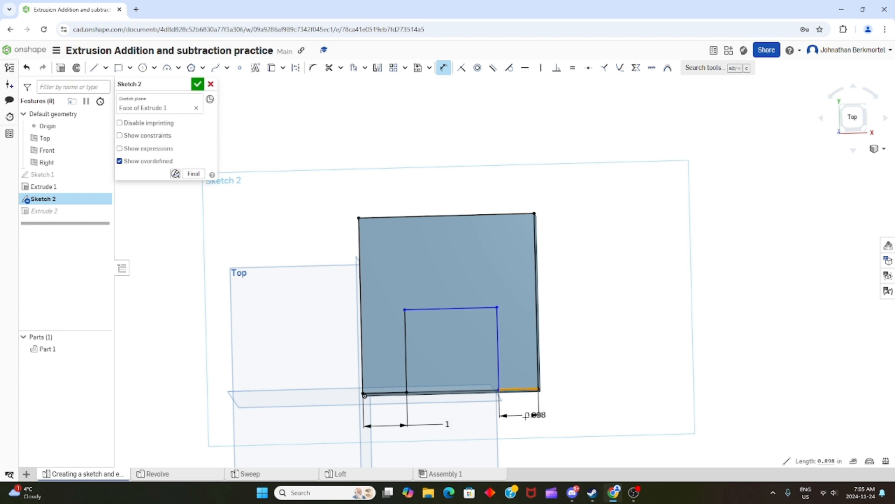
click(489, 425)
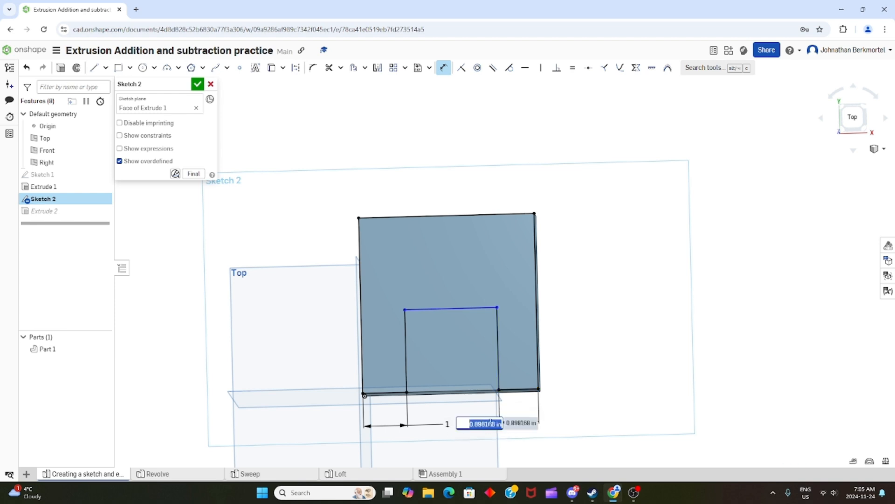
text(1)
key(Return)
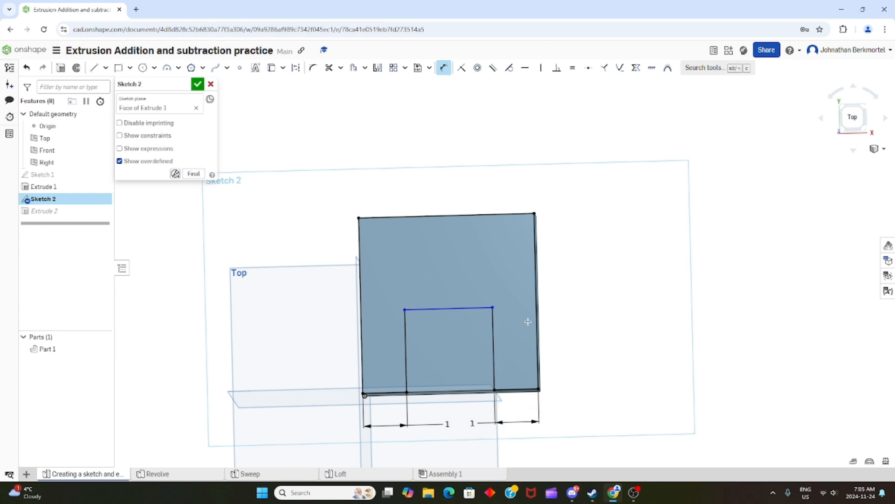
Add a width dimension to the notch's back edge, placed just behind it on the block's upper face.
click(465, 308)
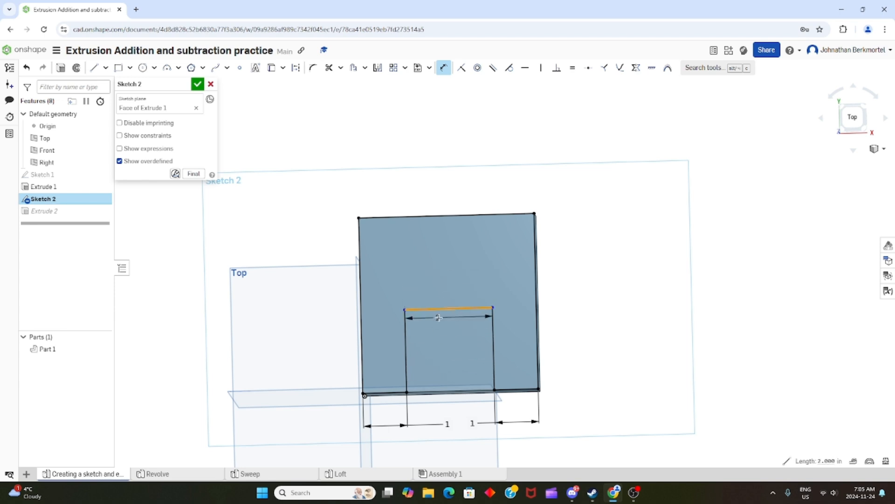
click(441, 282)
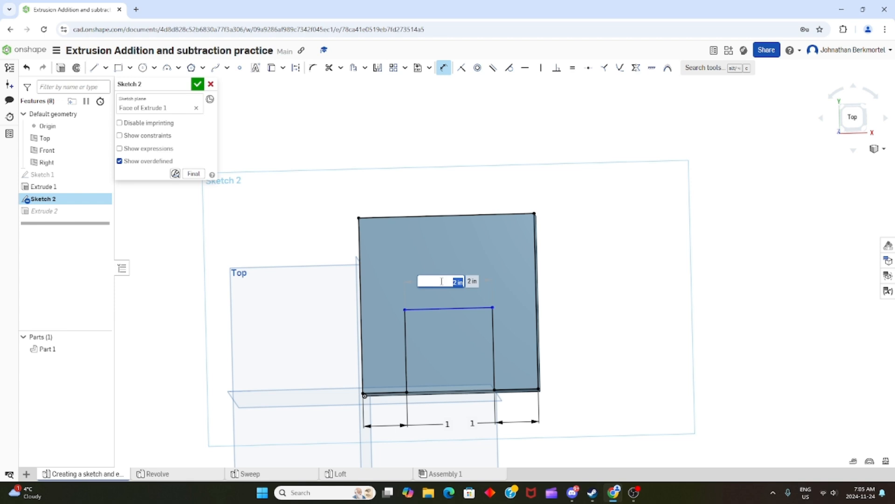
key(Return)
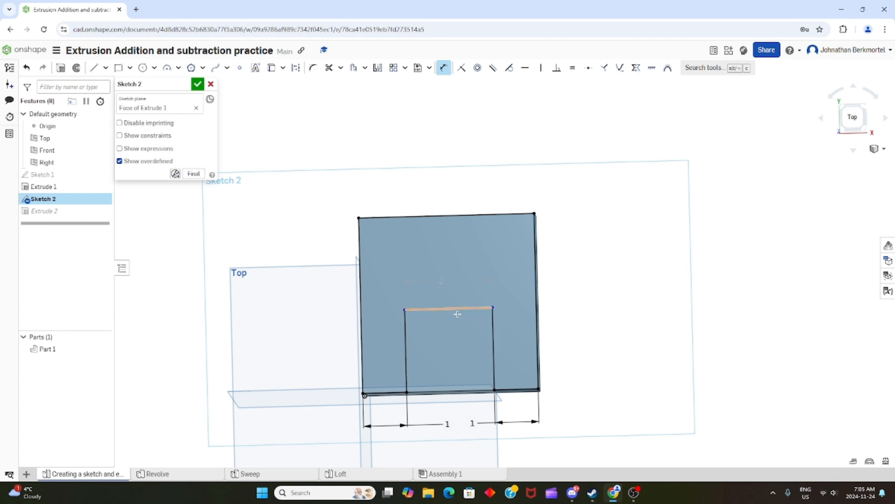
Dimension the notch's depth to 2 in between its back edge and the outline's front edge.
click(440, 308)
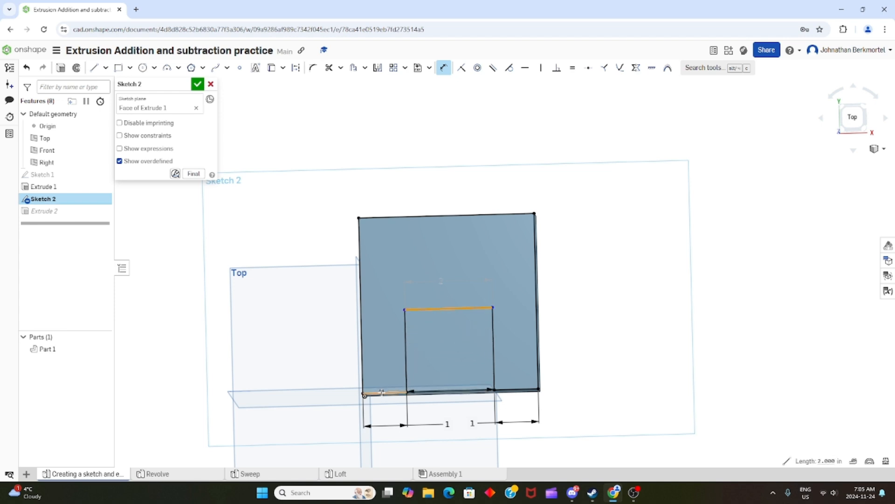
key(Escape)
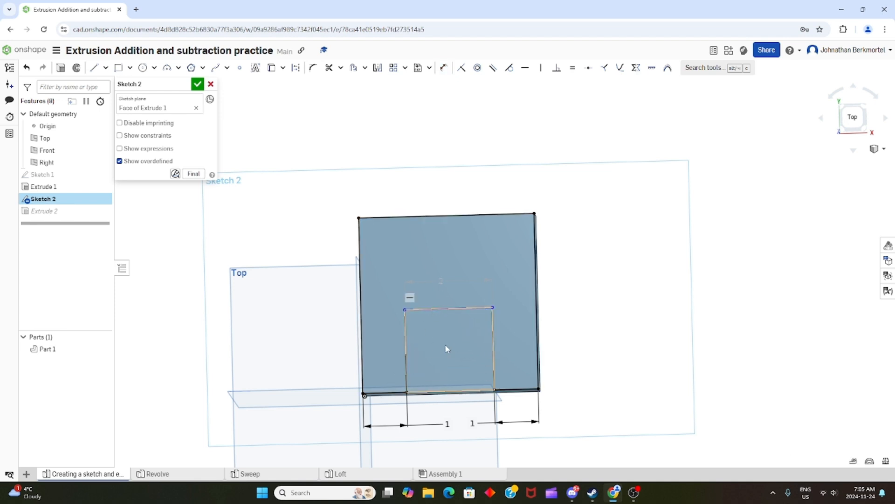
drag(467, 308, 438, 319)
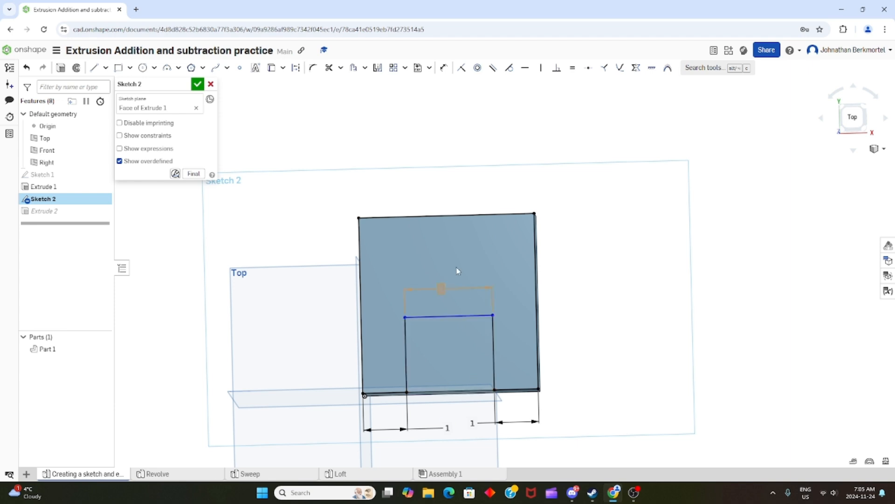
click(444, 67)
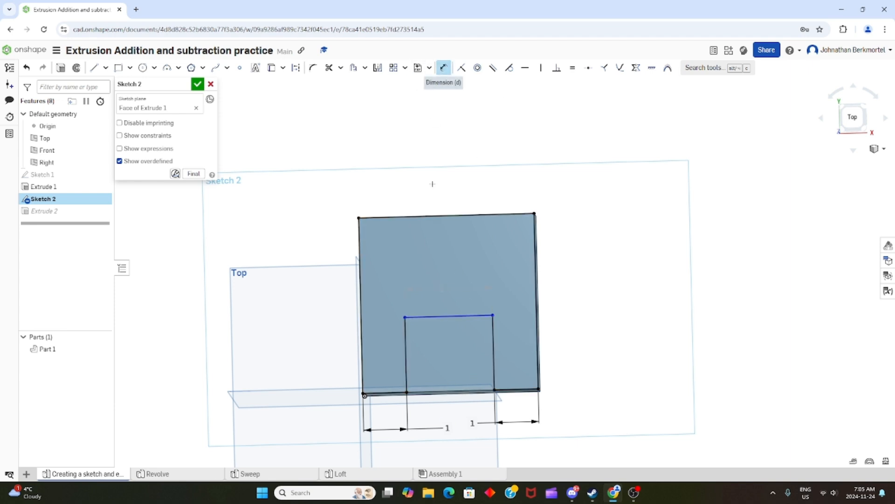
click(444, 316)
click(422, 391)
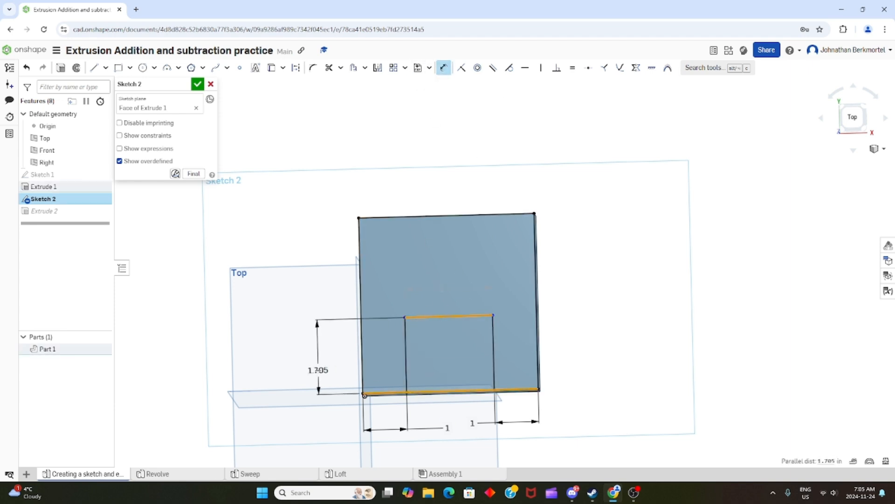
click(320, 370)
text(2)
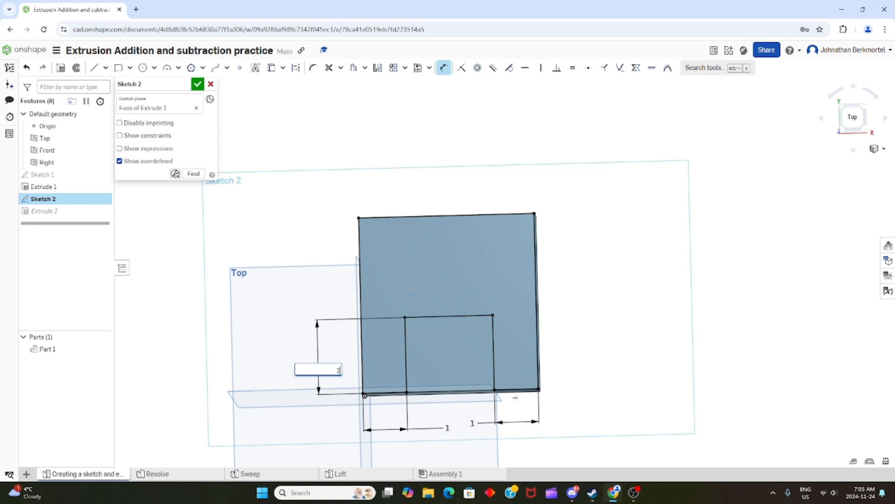
key(Return)
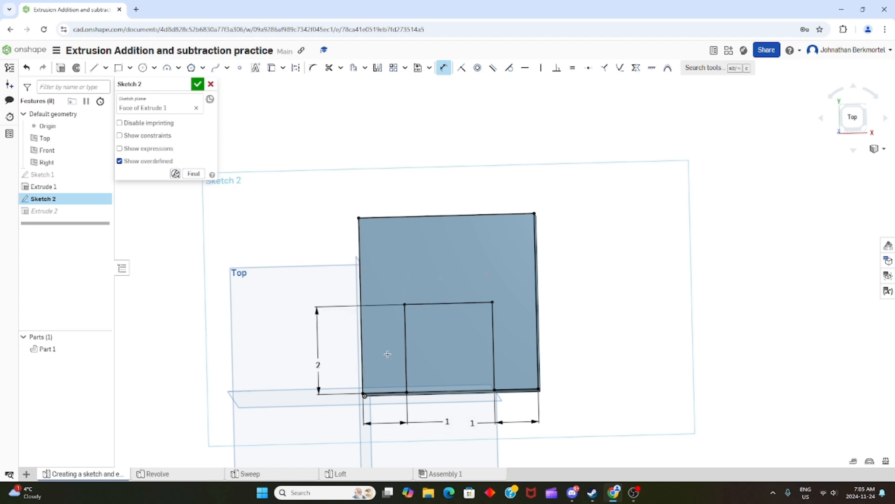
click(62, 70)
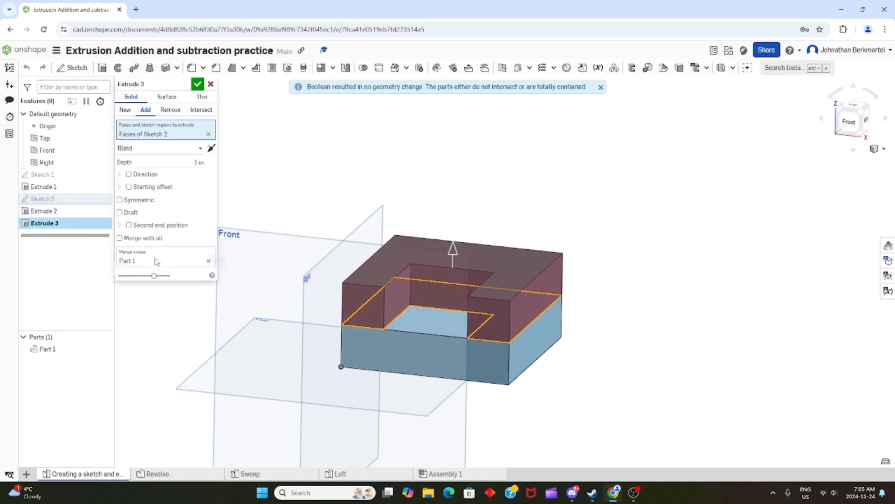
right_drag(437, 328, 360, 160)
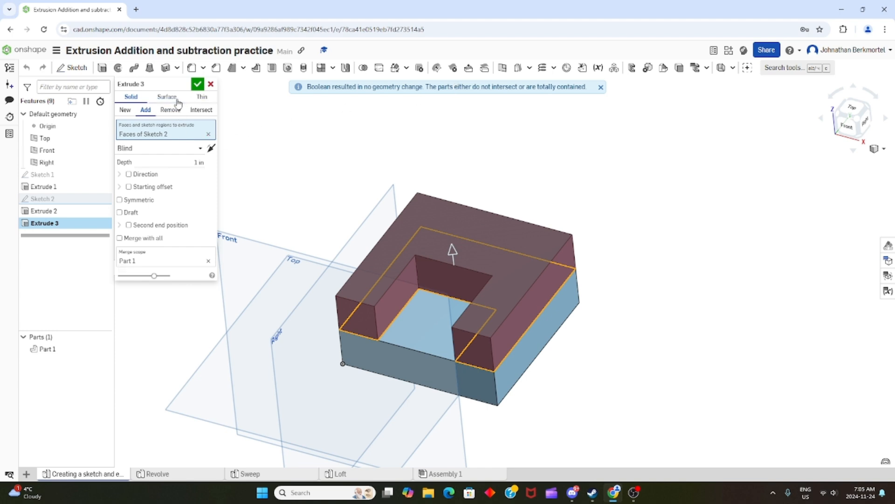
click(124, 111)
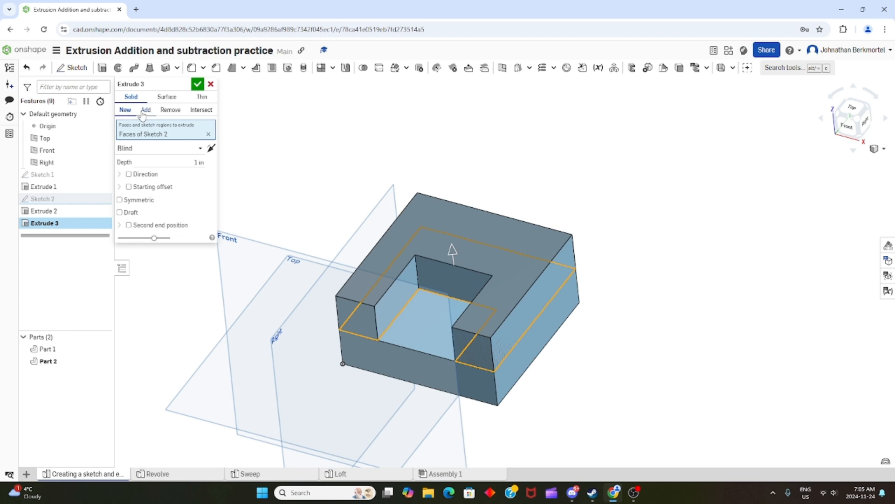
click(143, 113)
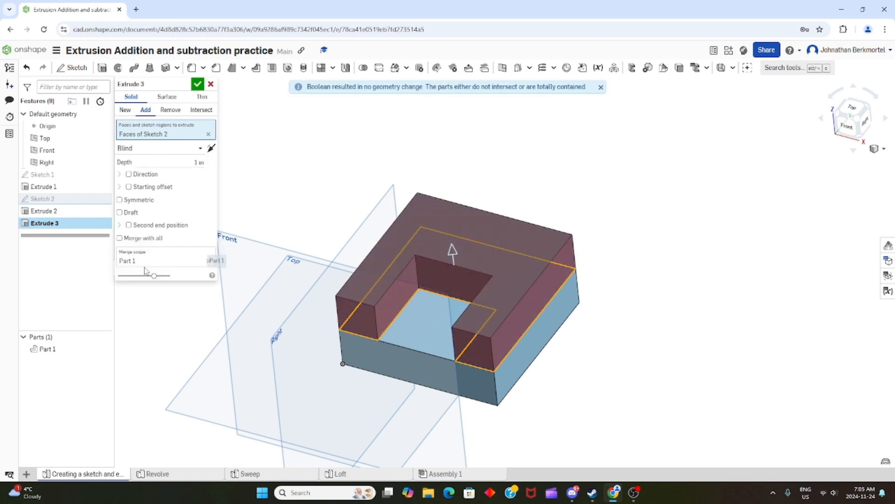
click(120, 238)
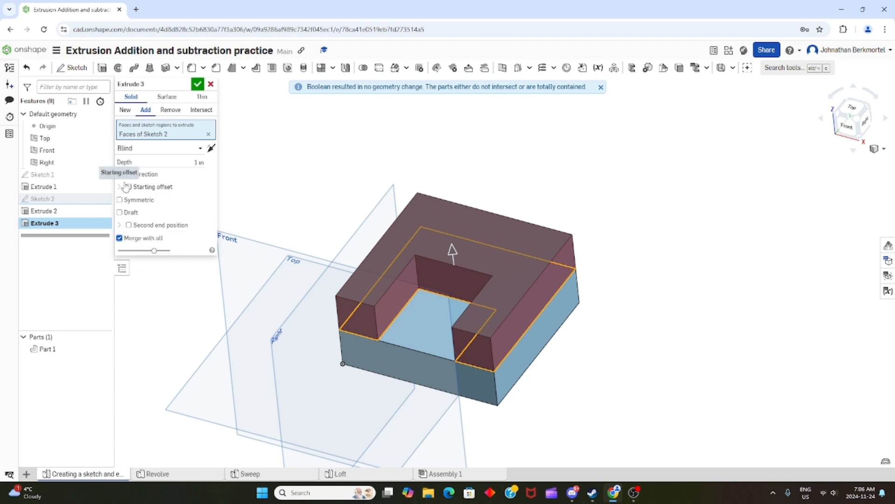
click(200, 150)
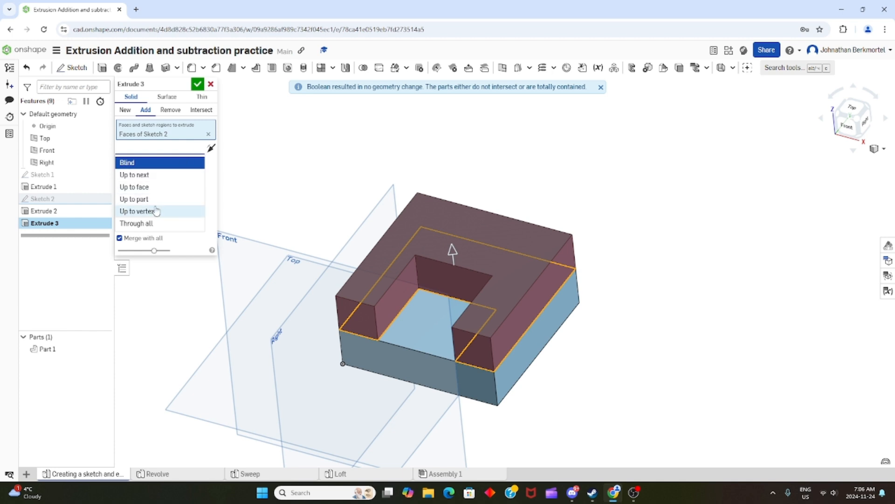
click(170, 137)
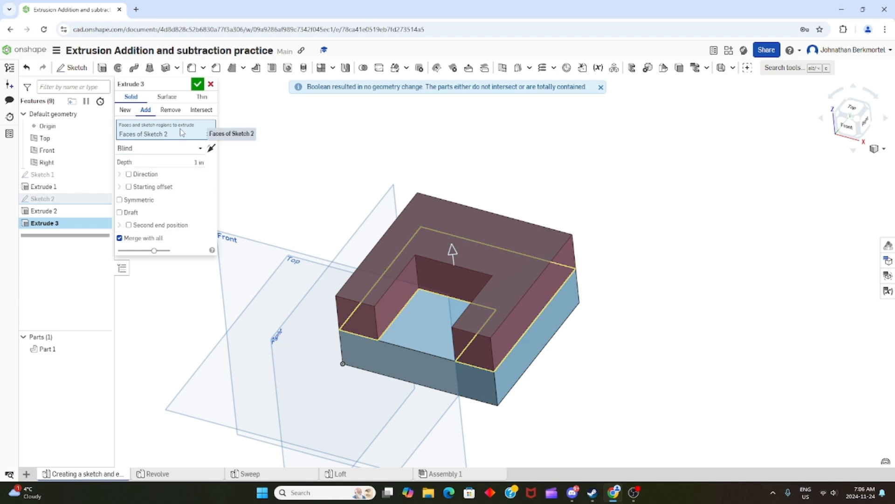
click(211, 84)
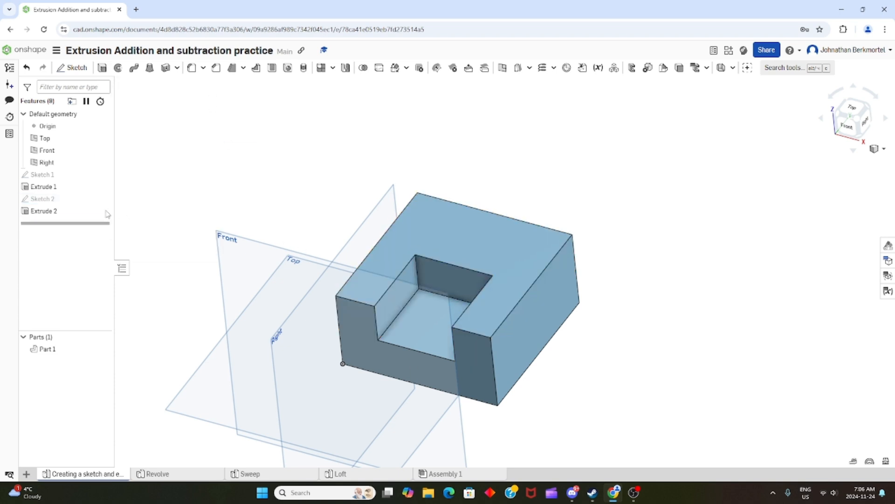
click(59, 213)
click(620, 404)
right_drag(517, 301, 432, 316)
click(436, 283)
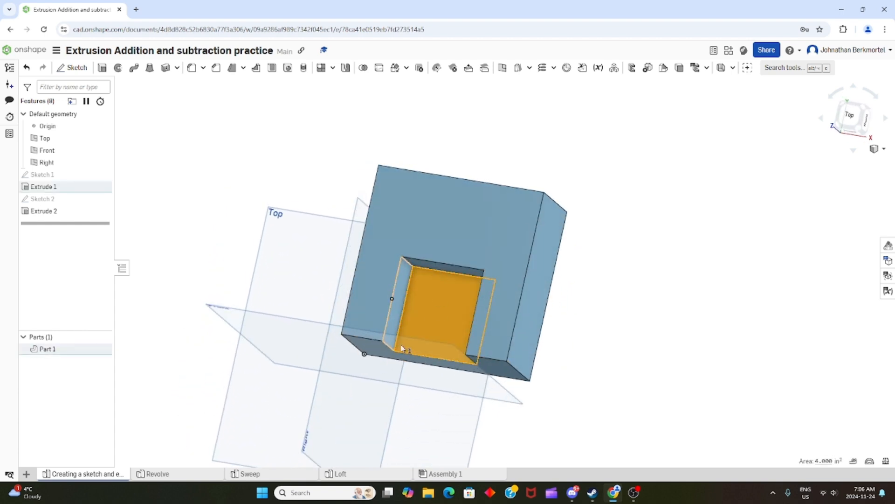
right_drag(401, 348, 497, 321)
click(497, 325)
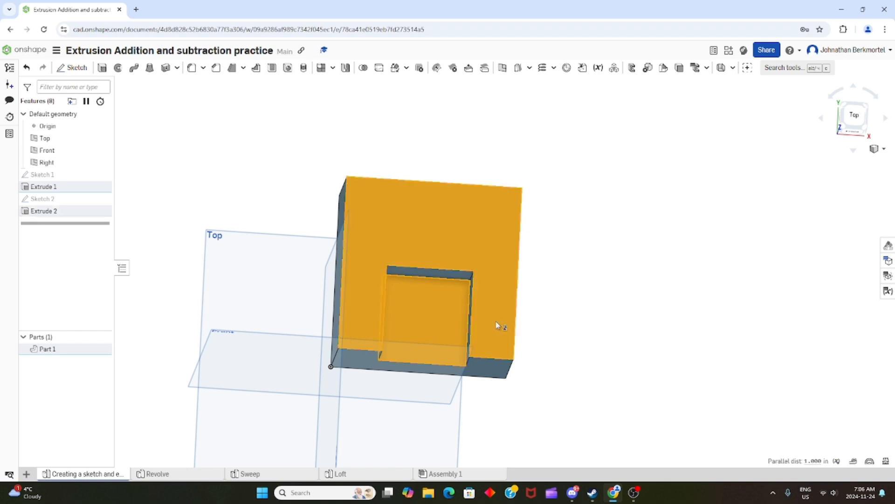
right_click(496, 324)
click(622, 363)
click(507, 332)
click(592, 356)
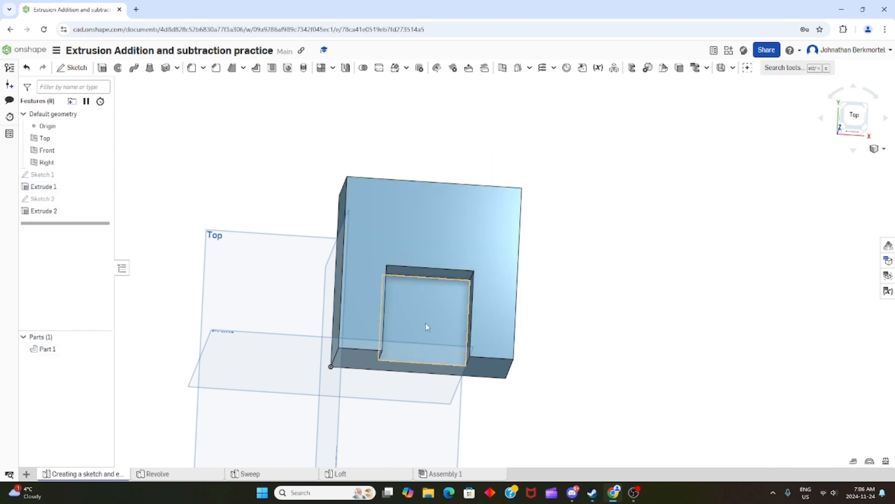
Start a new sketch on the square floor face of the notch.
right_click(427, 327)
click(420, 328)
click(416, 321)
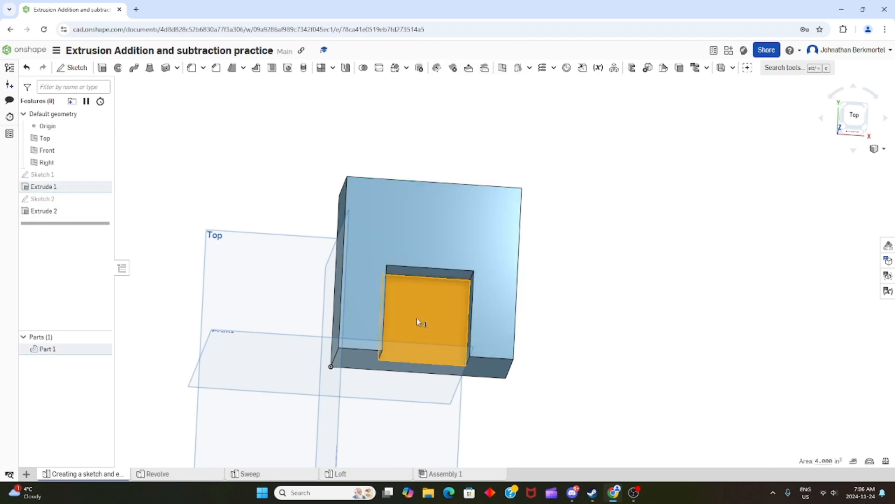
right_click(417, 321)
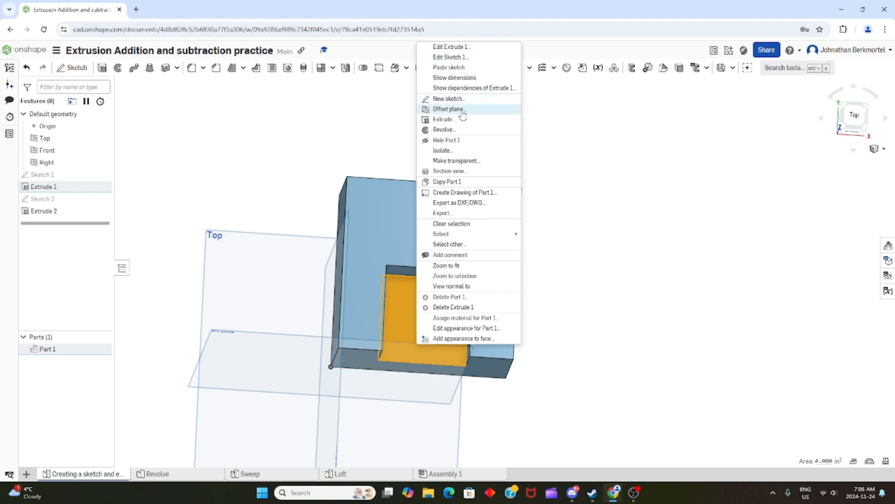
click(449, 99)
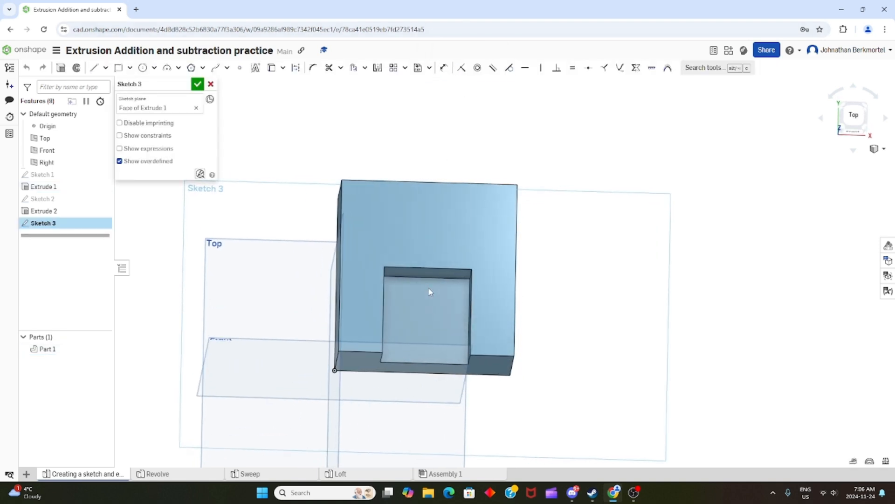
right_drag(428, 287, 423, 297)
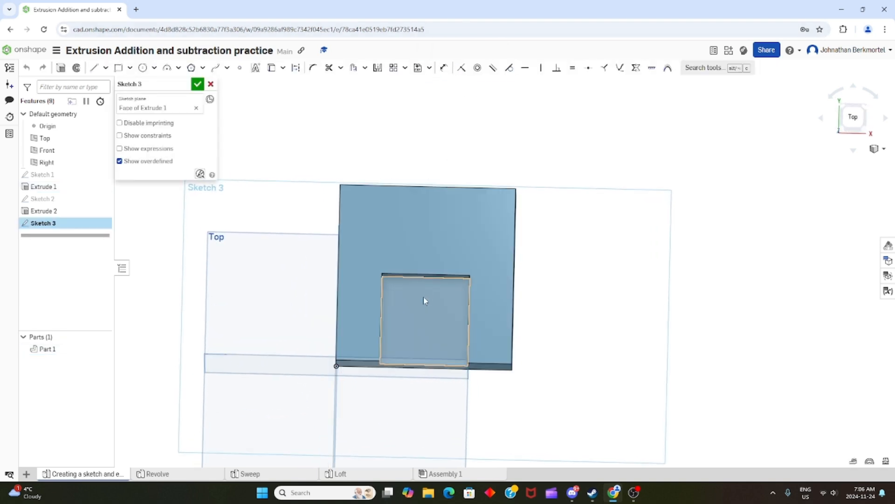
Try to trace the notch floor with a corner rectangle.
click(118, 68)
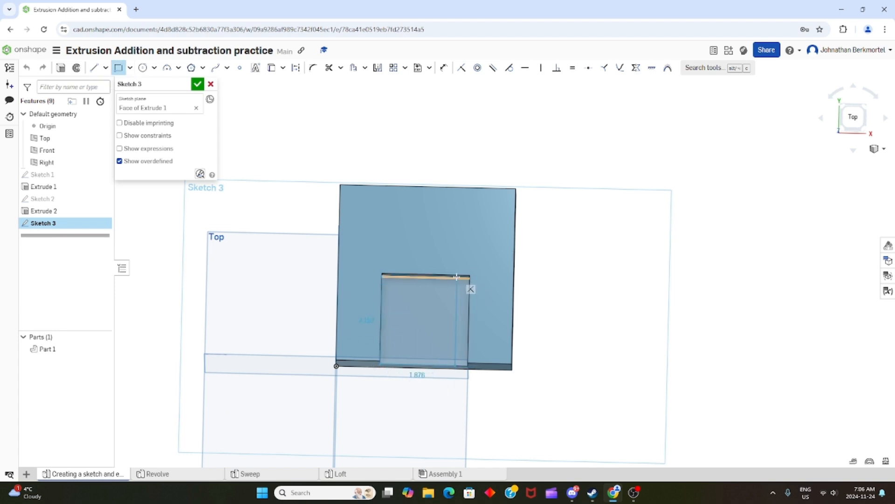
right_drag(466, 279, 489, 260)
click(471, 279)
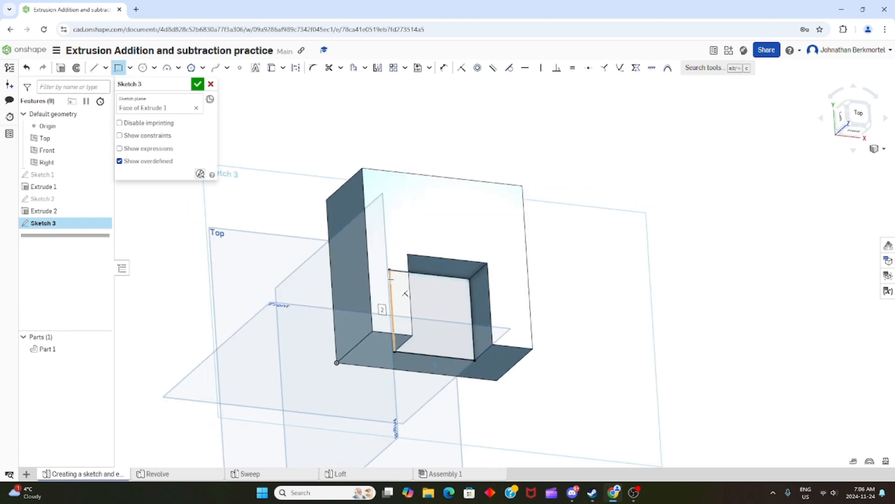
key(n)
right_drag(377, 260, 466, 271)
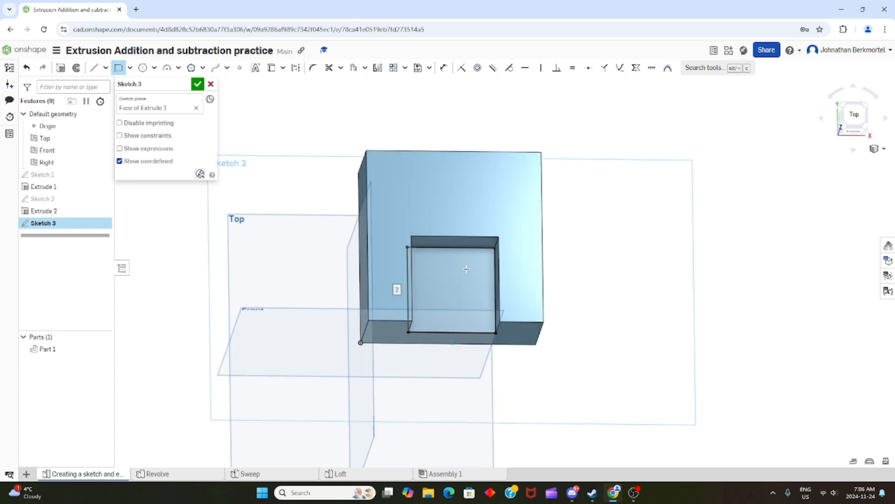
key(Escape)
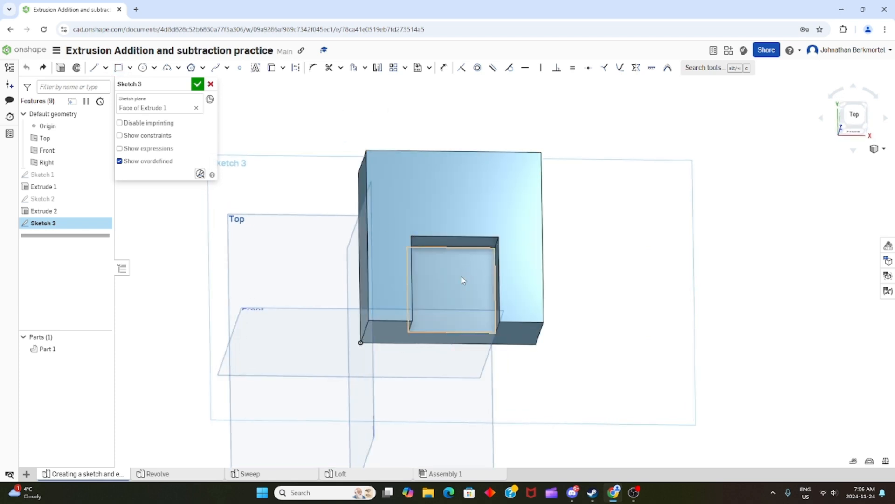
Project the notch floor face's edges into the sketch with the Use tool.
click(461, 276)
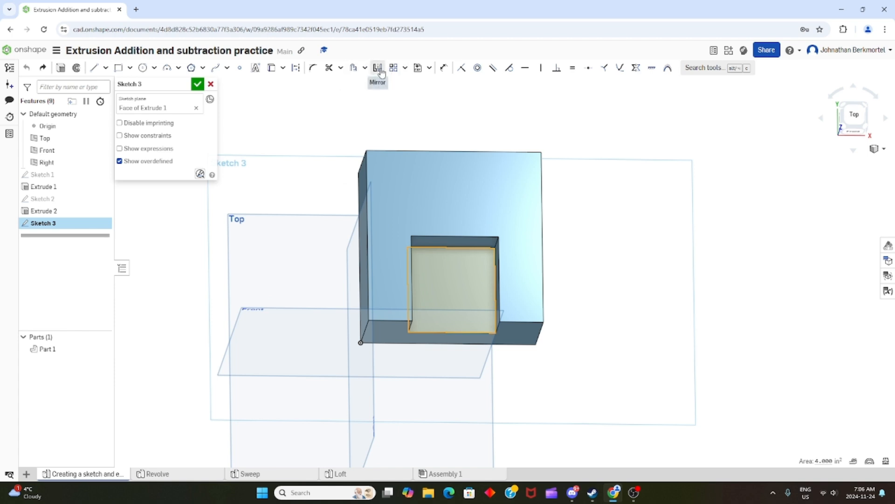
click(366, 69)
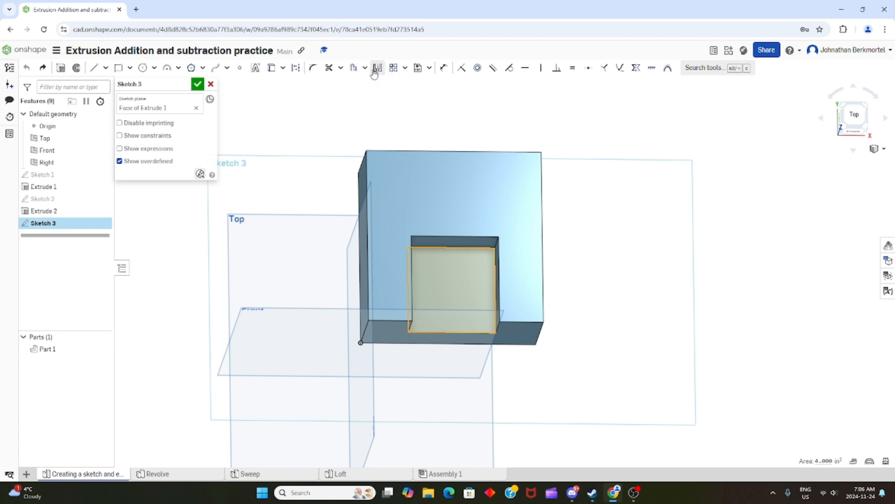
click(272, 69)
click(431, 258)
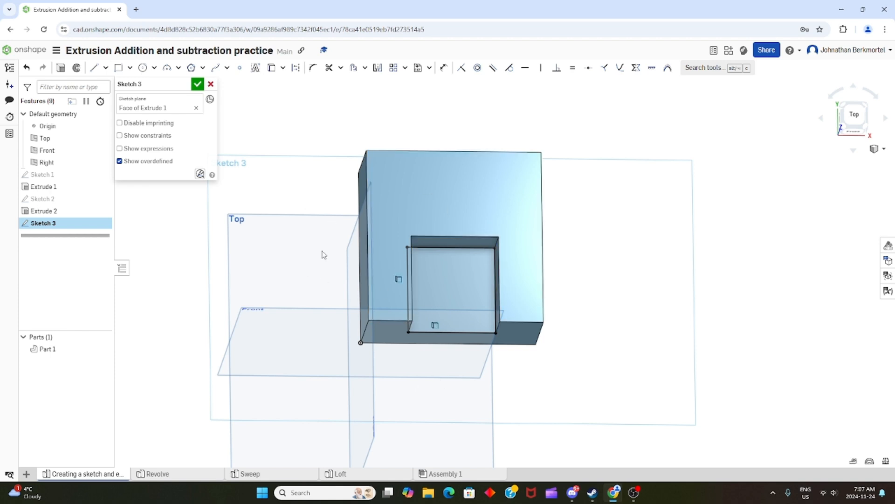
Extrude the projected notch floor sketch as a Remove cut with the Through all end type.
click(60, 69)
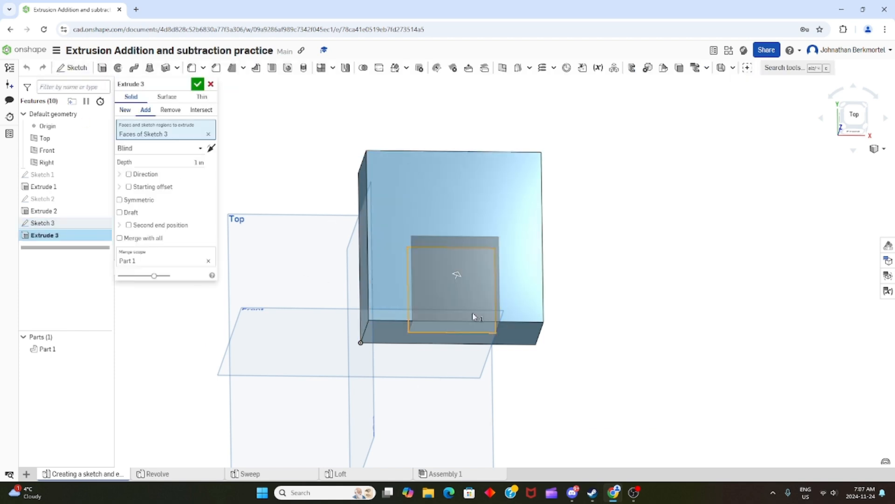
right_drag(494, 336, 483, 304)
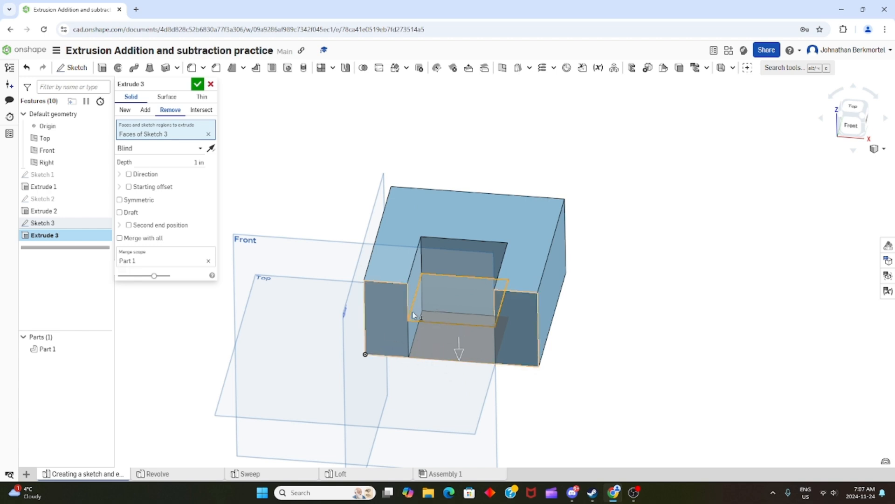
click(200, 148)
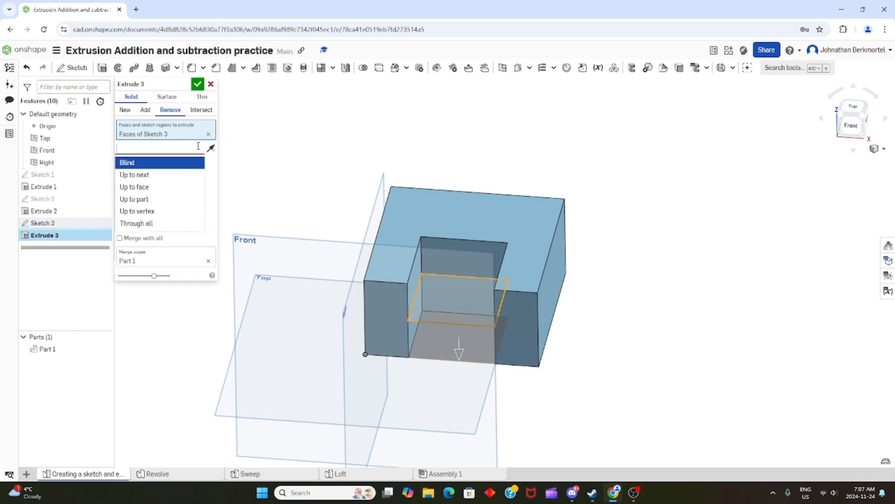
click(140, 223)
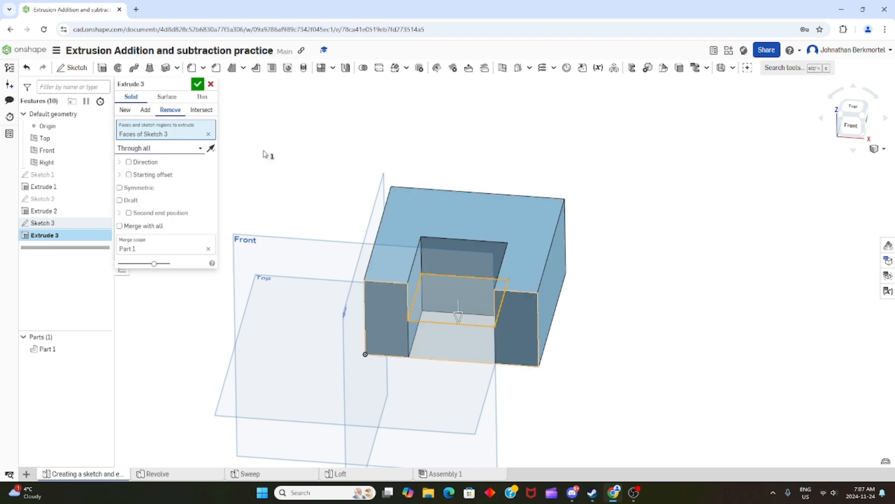
click(199, 85)
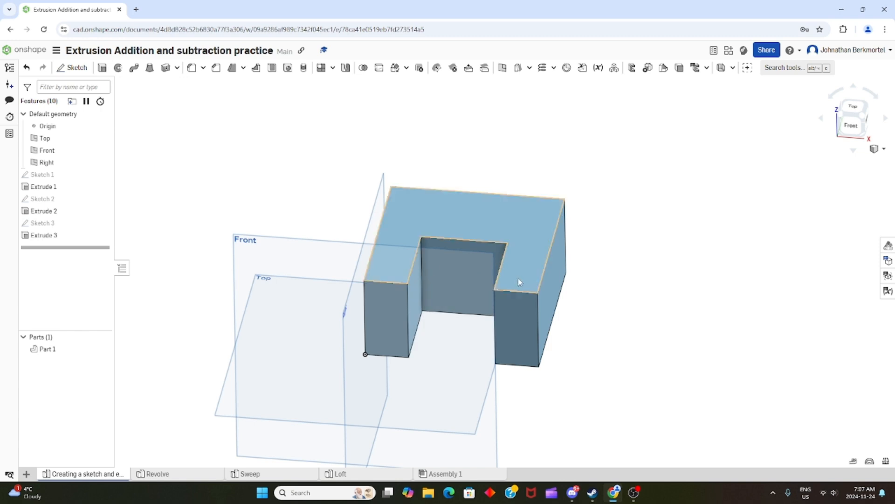
right_drag(520, 282, 473, 294)
click(472, 308)
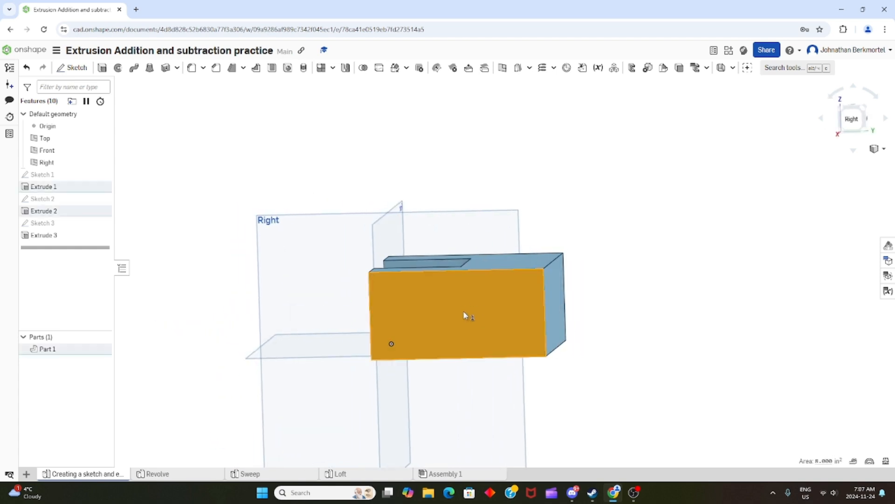
right_click(424, 312)
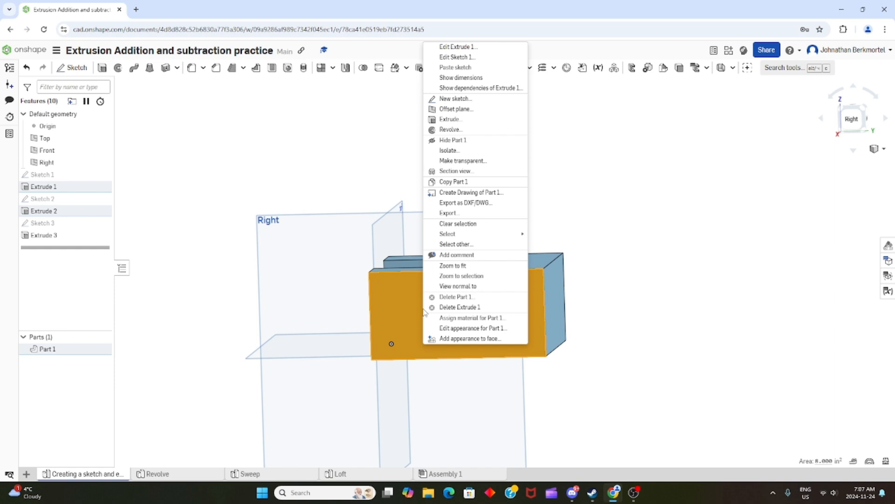
click(450, 100)
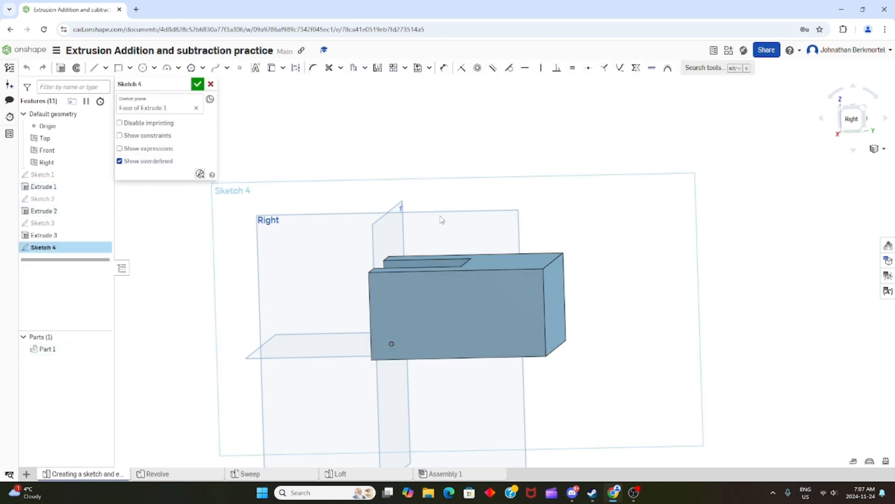
click(463, 295)
right_click(463, 295)
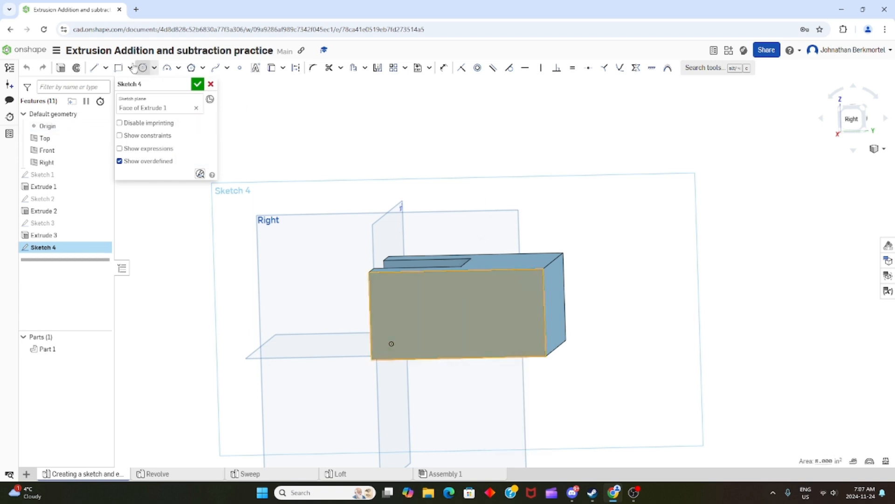
click(95, 68)
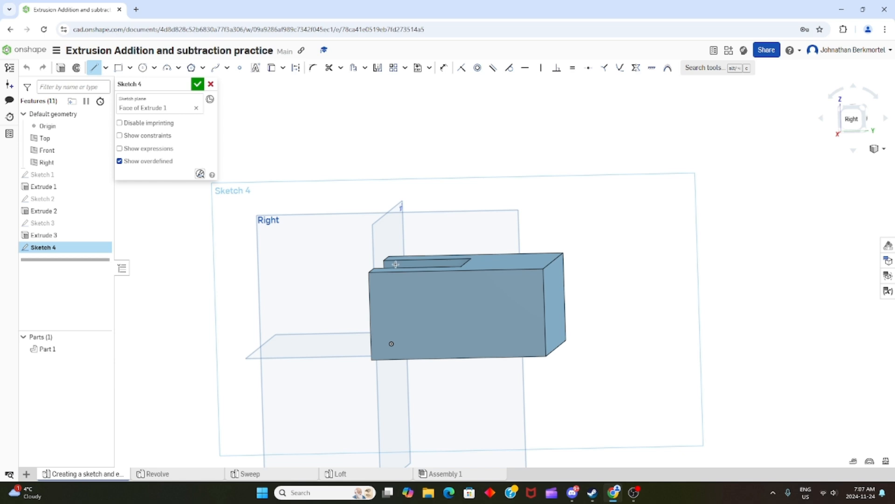
key(n)
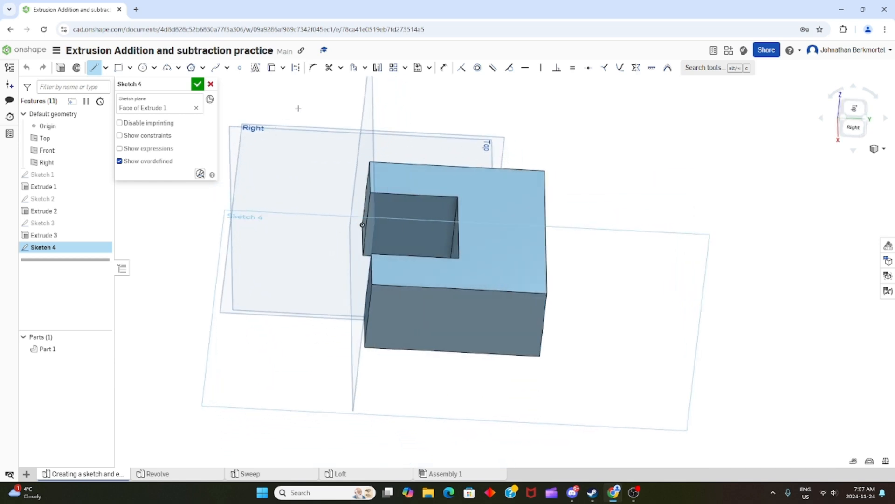
click(211, 84)
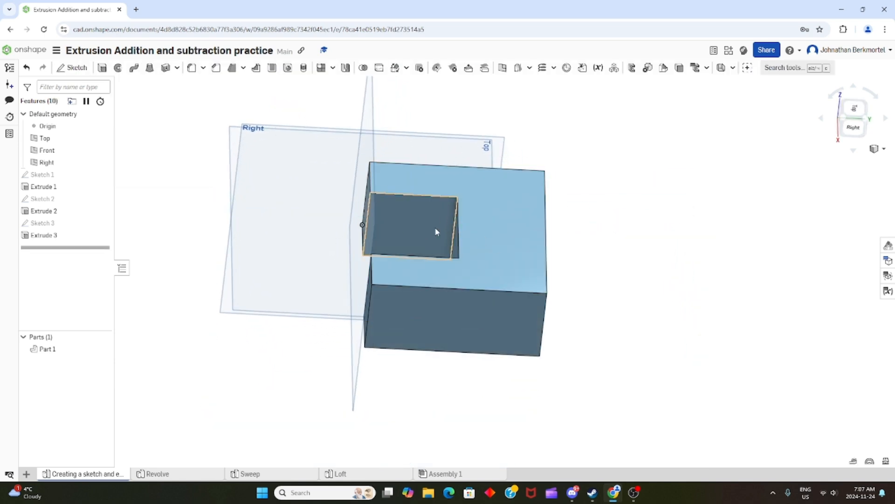
click(431, 223)
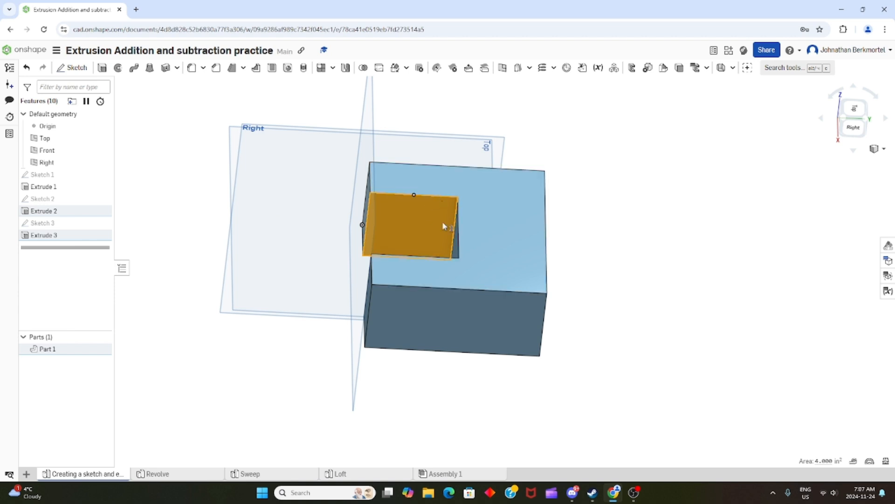
click(42, 223)
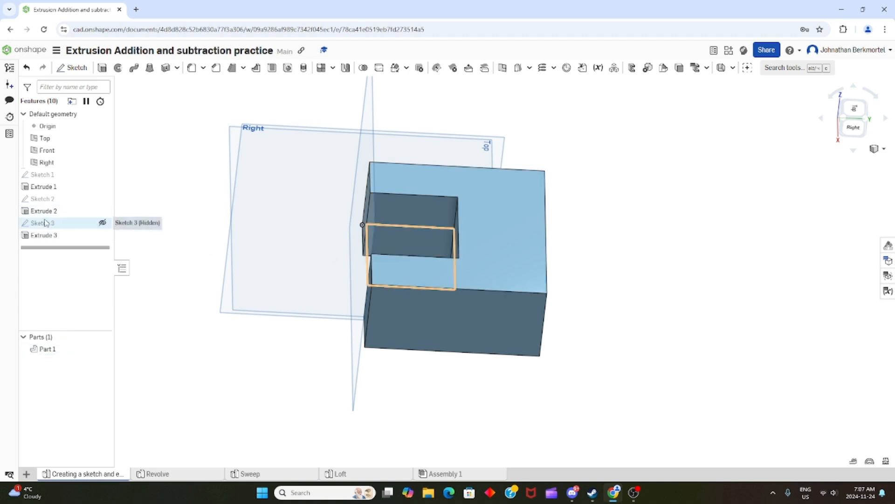
click(371, 371)
click(453, 327)
click(344, 393)
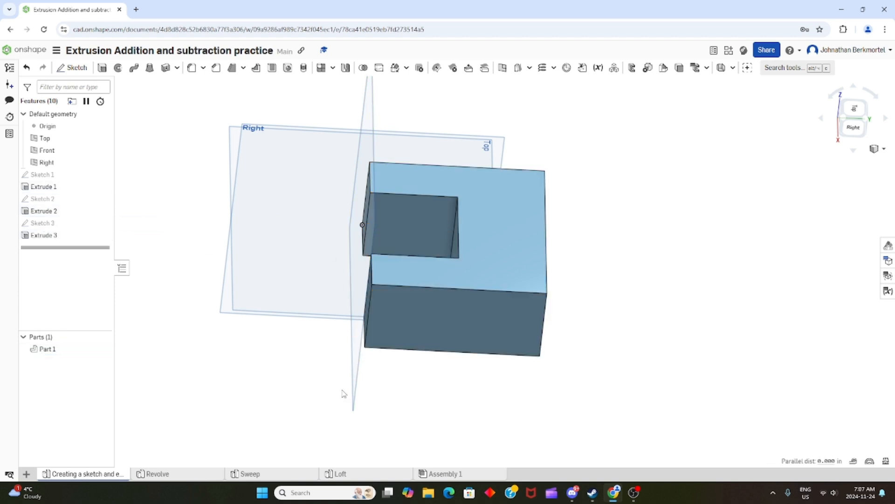
Start a sketch on the block's right side face and project the notch's inner side wall into it with the Use tool.
click(71, 67)
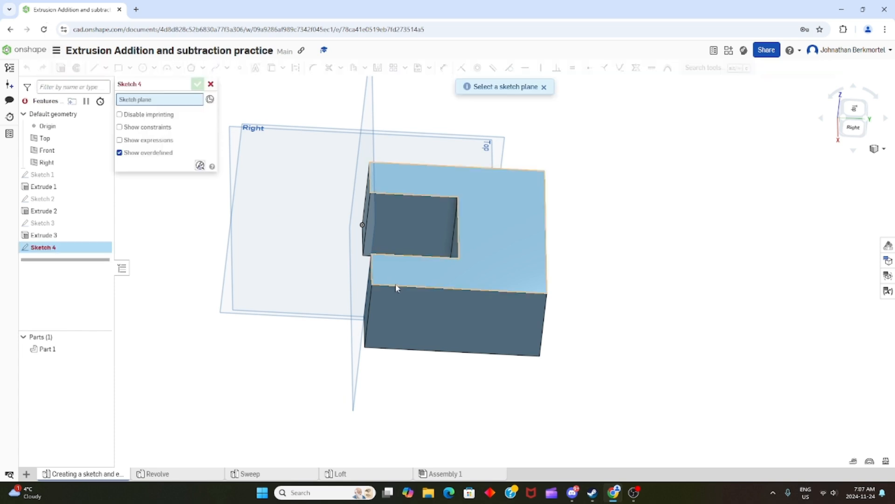
click(415, 316)
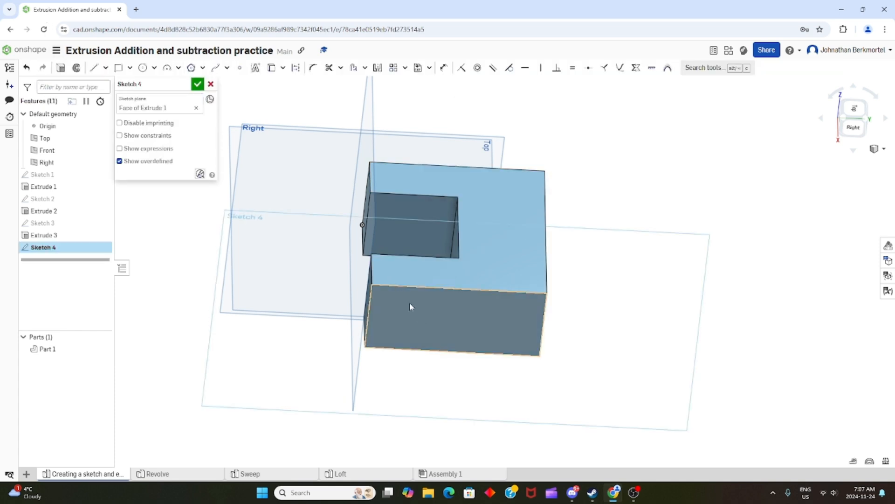
click(404, 206)
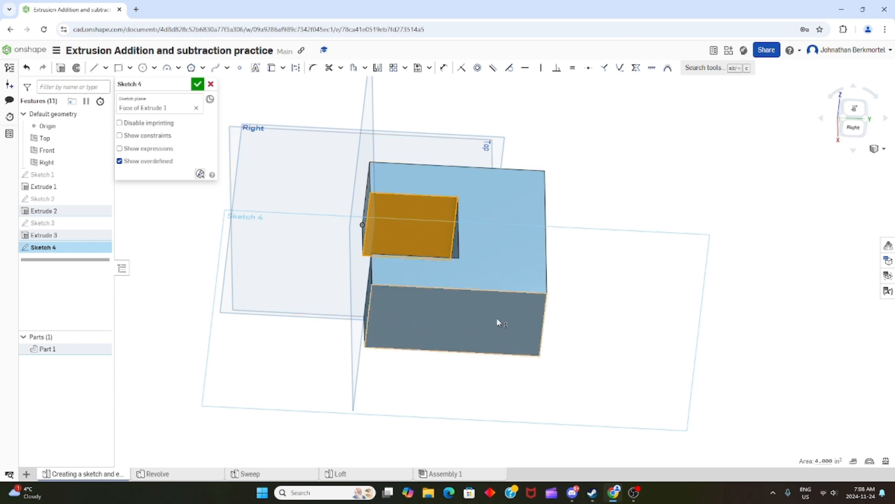
click(272, 68)
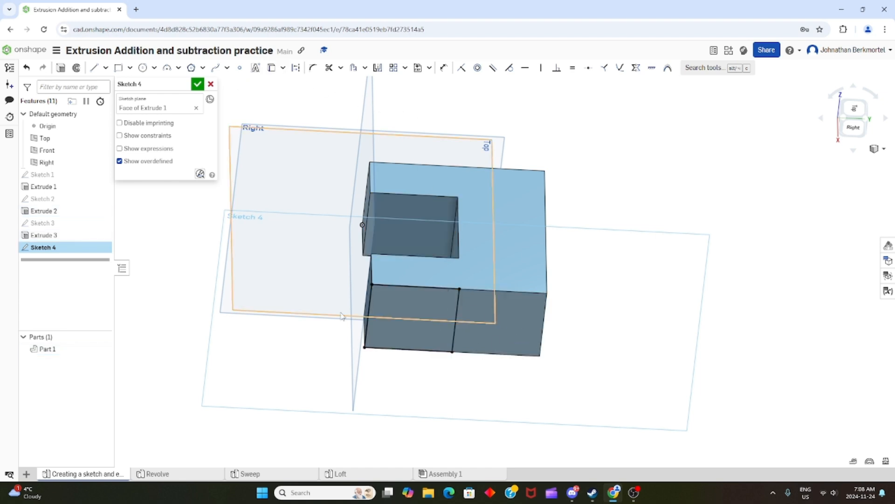
Convert all edges of the projected square on the side face to construction lines.
right_drag(486, 376, 503, 331)
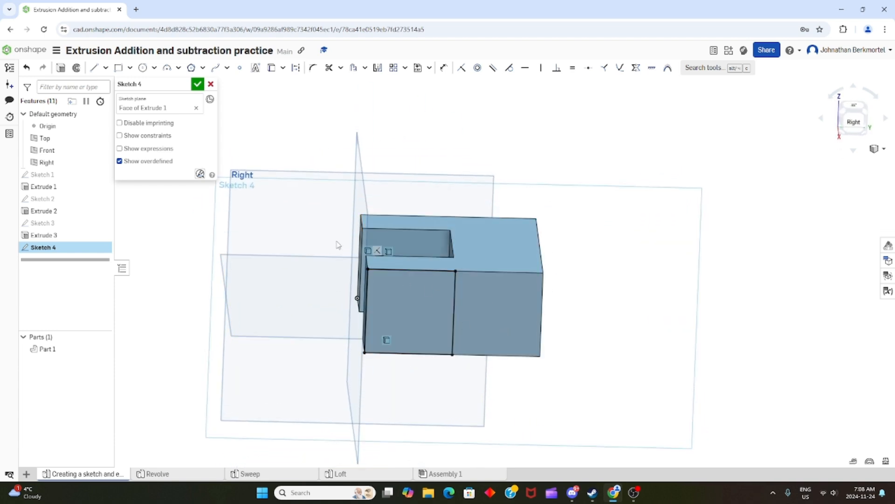
drag(322, 227, 482, 385)
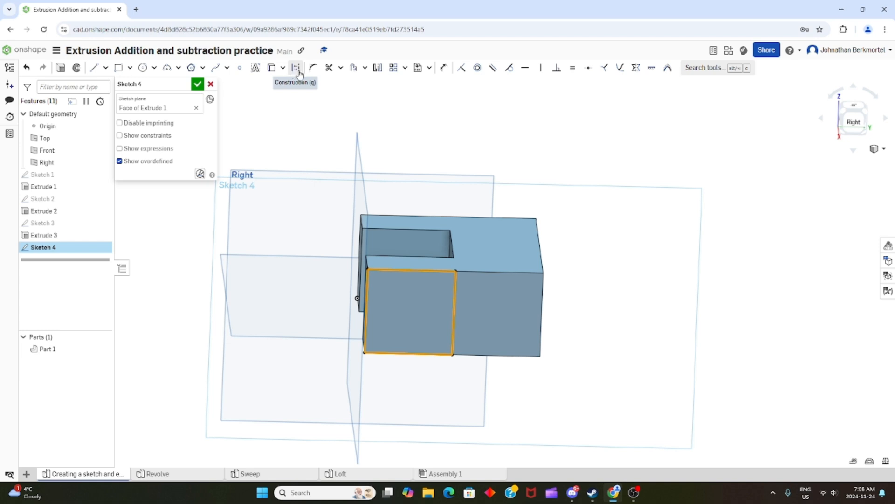
click(296, 70)
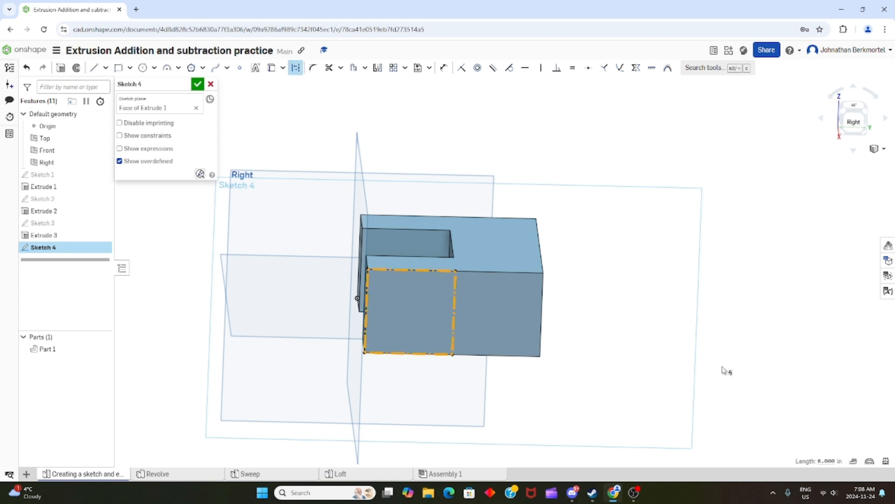
click(765, 313)
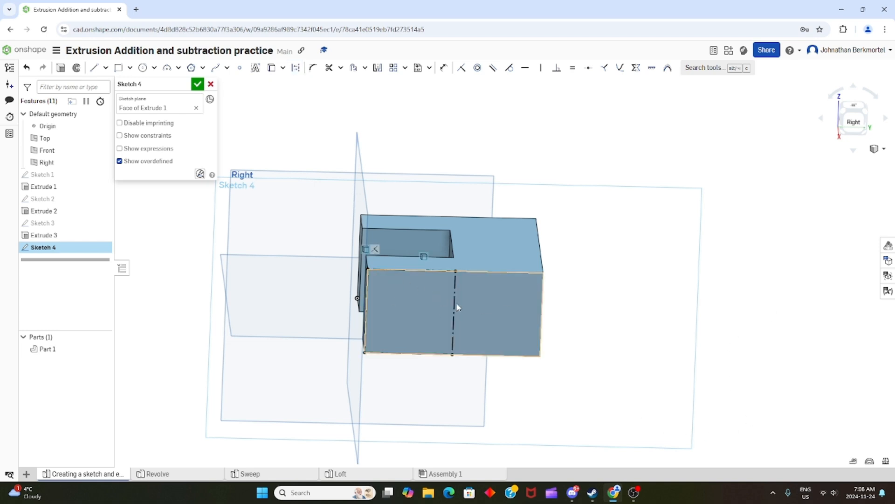
scroll(455, 310, down, 3)
scroll(454, 309, up, 5)
key(n)
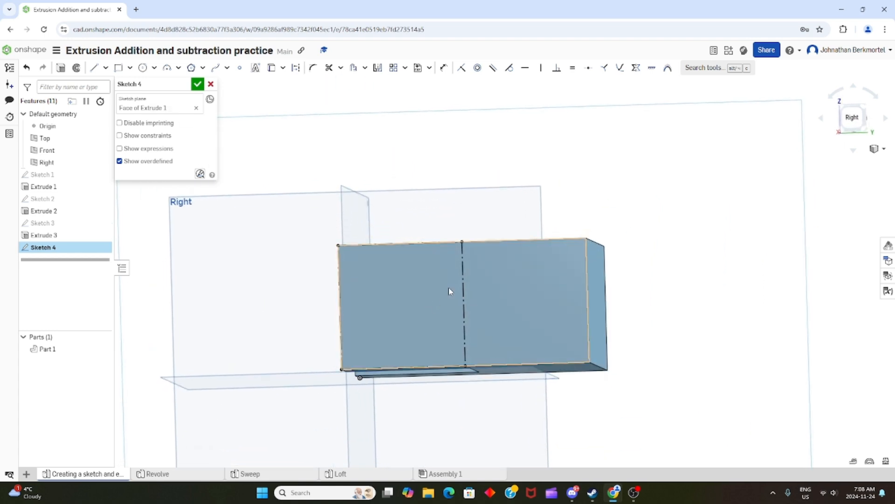
click(463, 278)
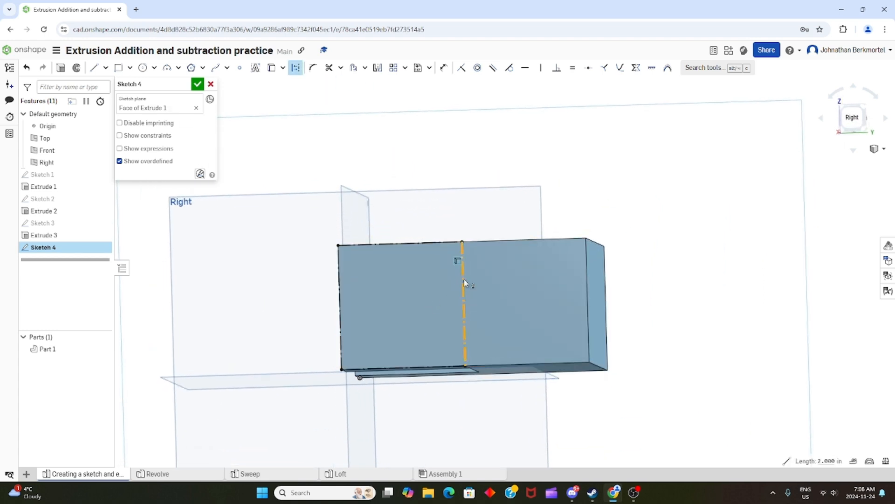
click(413, 243)
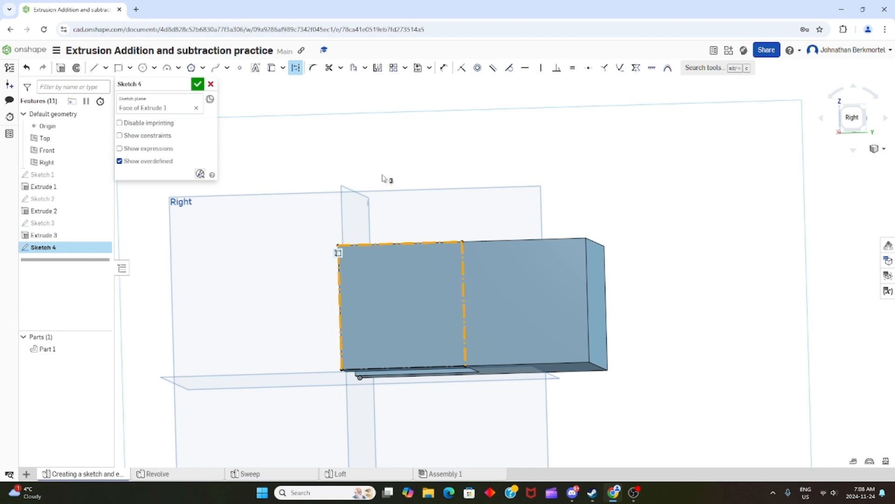
key(Escape)
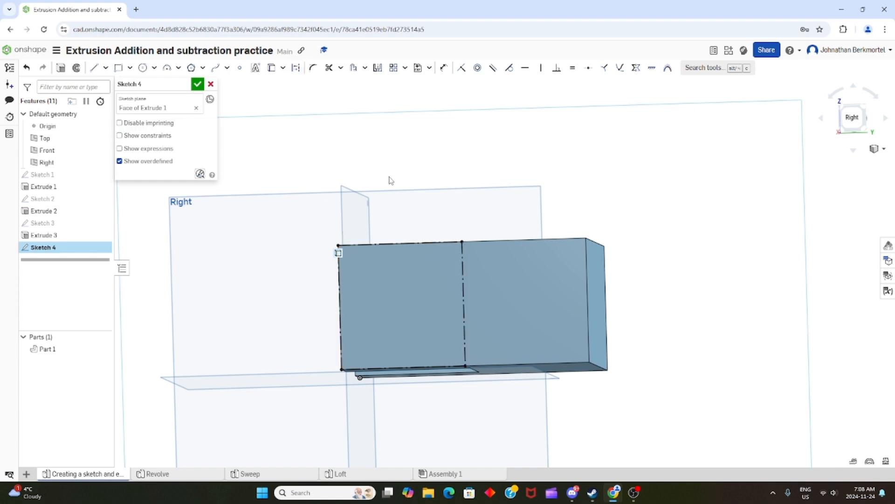
Draw a closed triangle with lines along the construction square's diagonal, front edge and top edge.
click(94, 70)
click(462, 241)
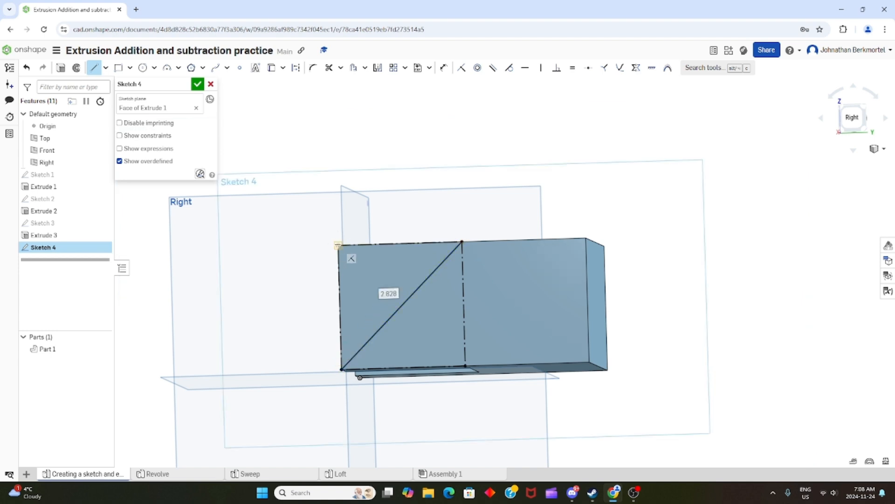
click(343, 371)
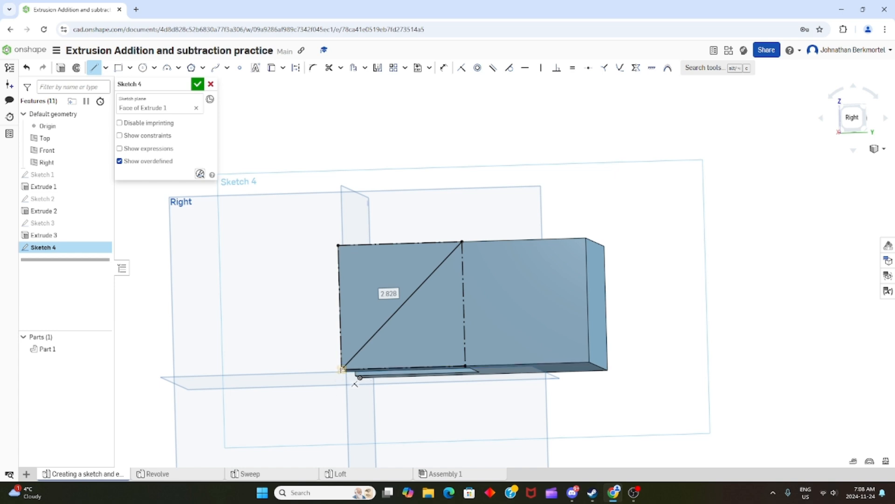
click(338, 245)
click(462, 241)
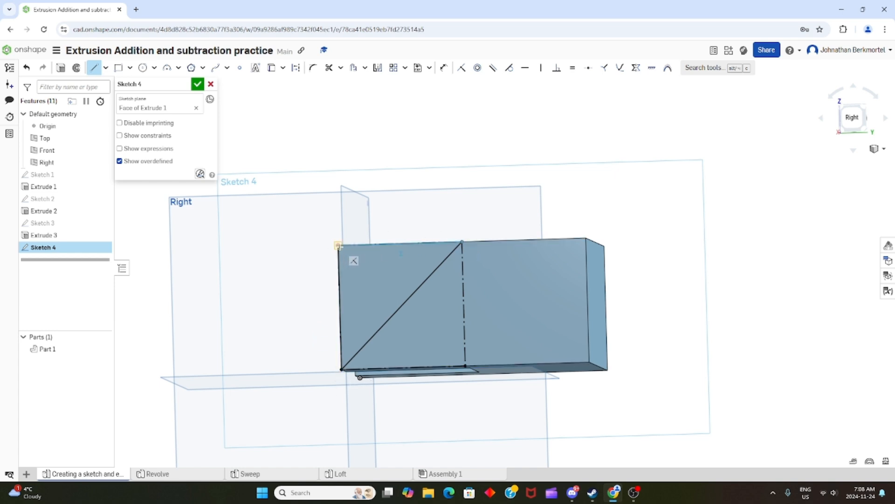
Extrude the triangle sketch on the block's side face as a Remove cut with the Through all end type.
right_drag(330, 298, 343, 232)
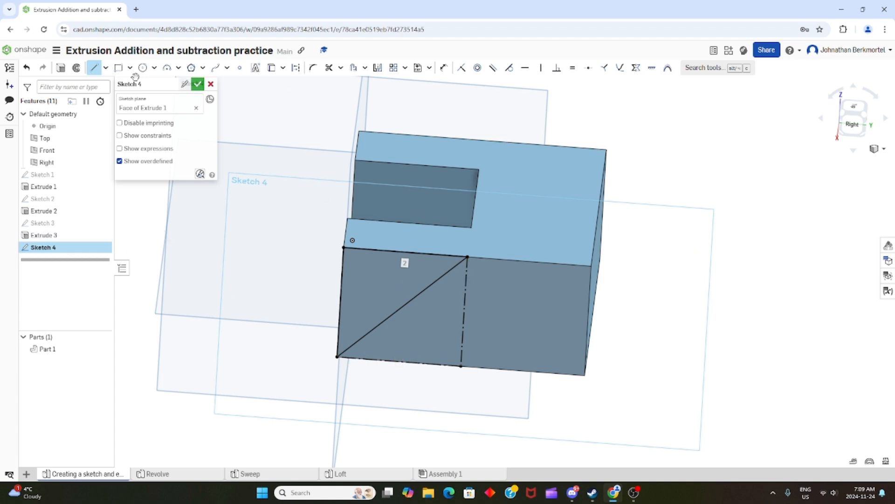
click(60, 69)
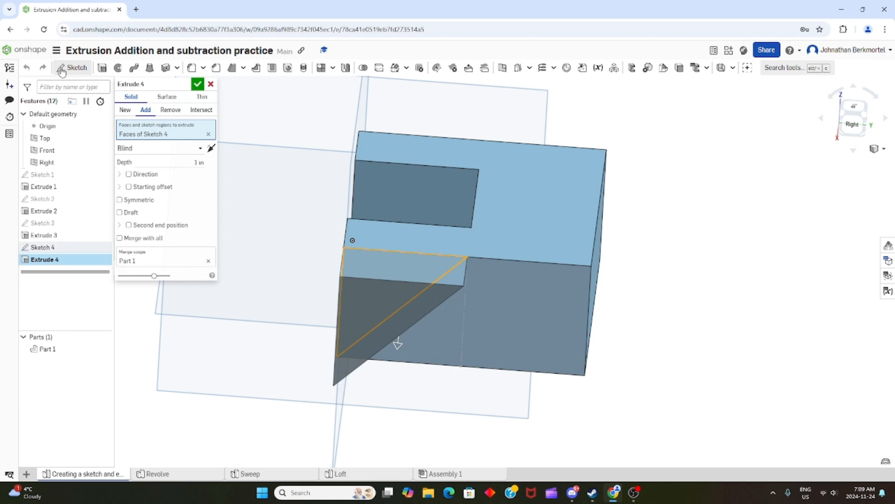
click(171, 110)
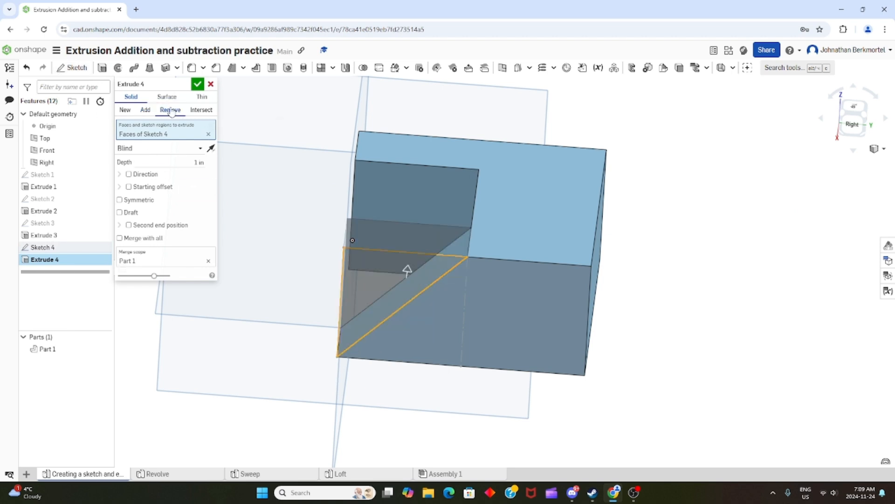
click(162, 149)
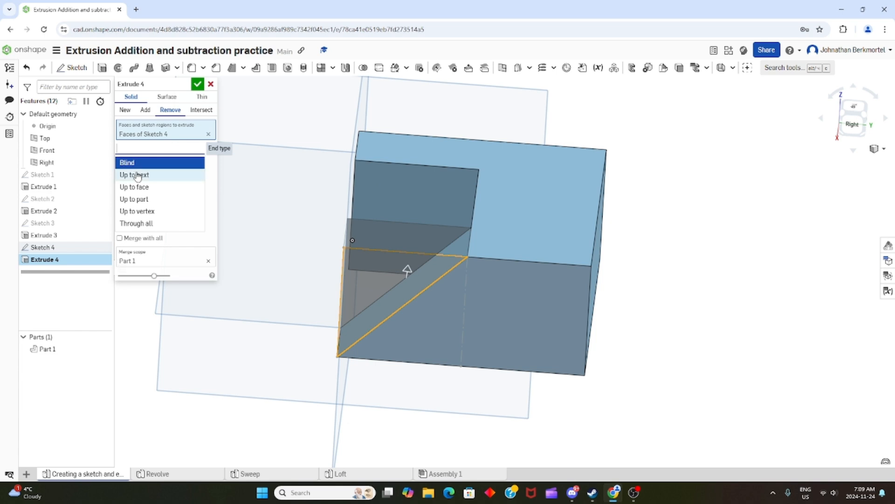
click(148, 223)
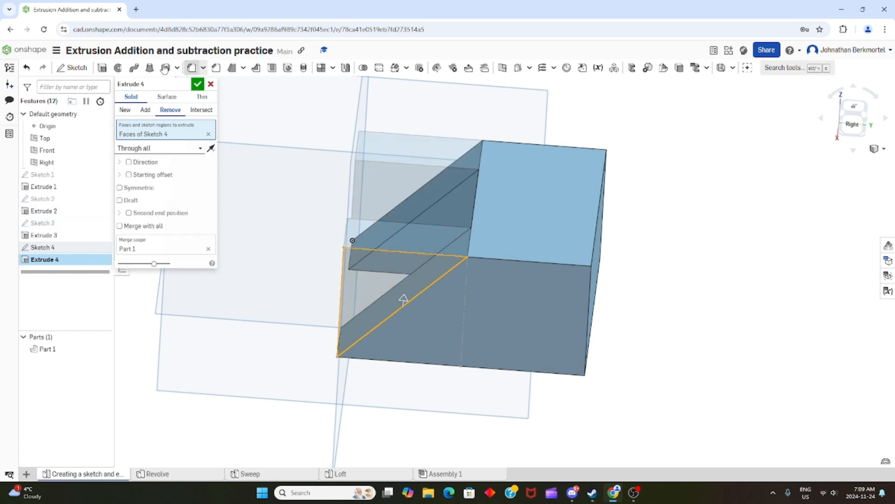
click(199, 87)
right_drag(452, 312, 575, 318)
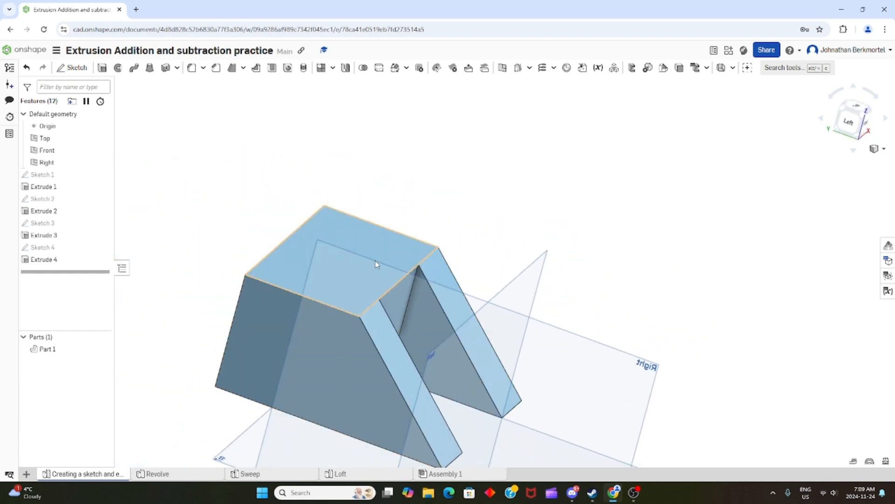
right_drag(376, 264, 325, 287)
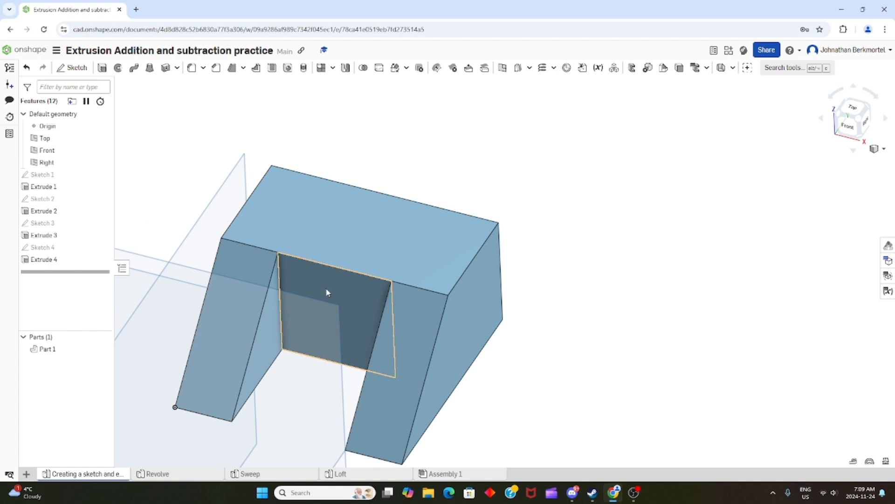
scroll(325, 287, down, 4)
scroll(301, 294, down, 3)
scroll(243, 296, up, 4)
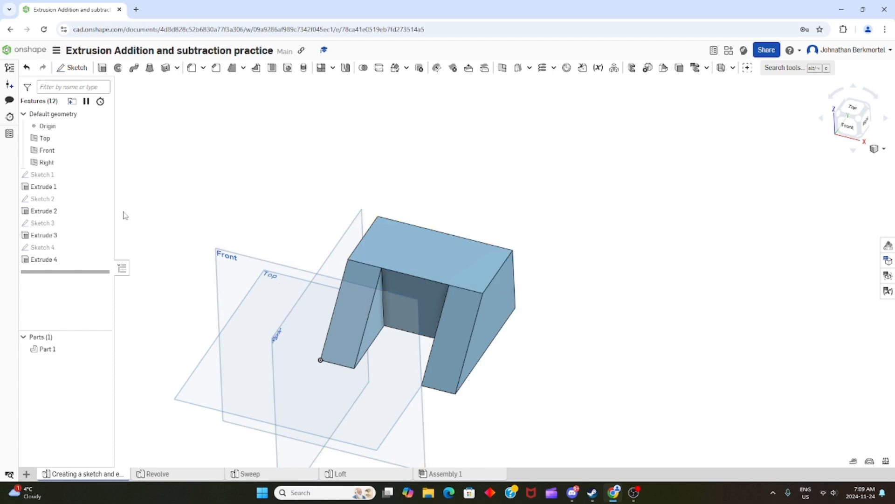
click(303, 52)
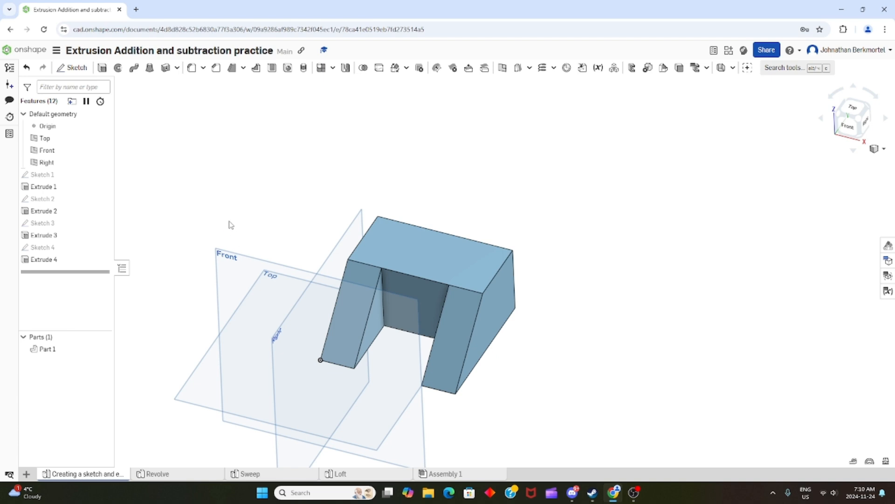
Create an Extrude feature with the Intersect operation, without selecting any faces or sketch regions.
click(103, 69)
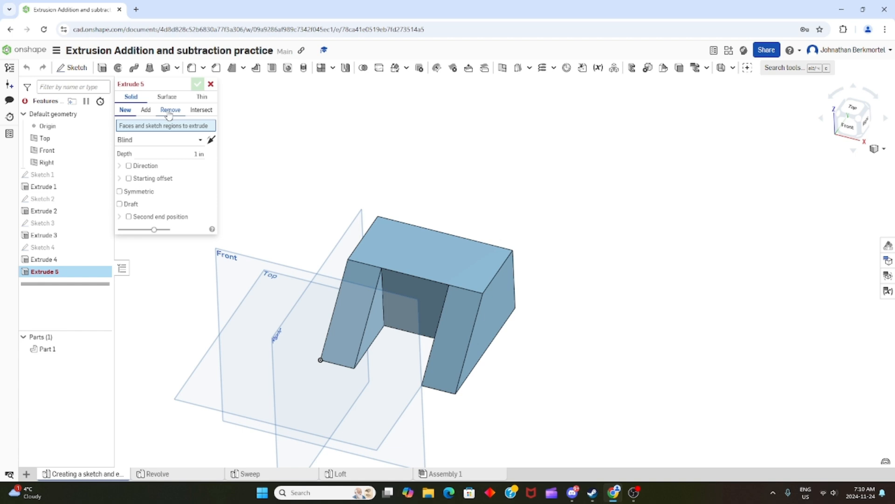
click(199, 115)
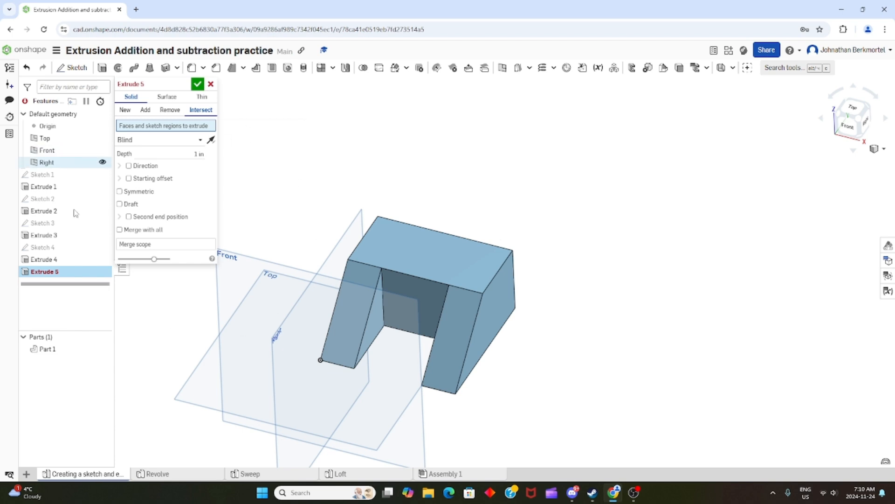
click(197, 84)
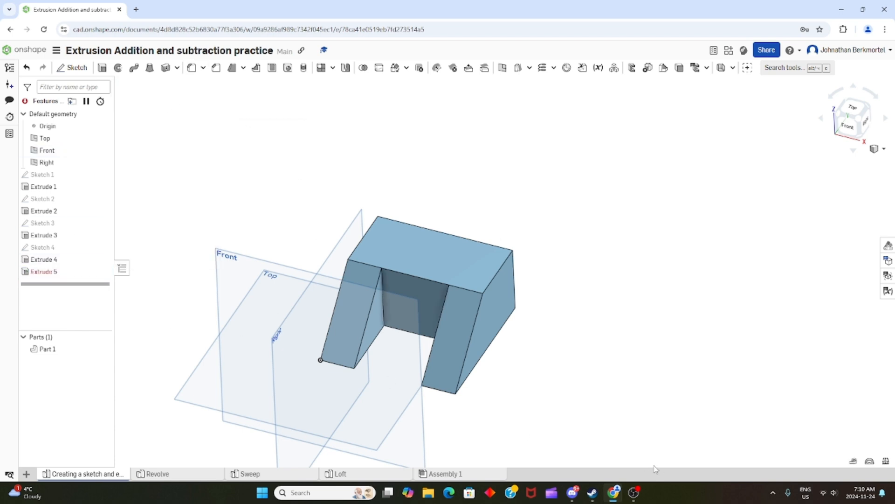